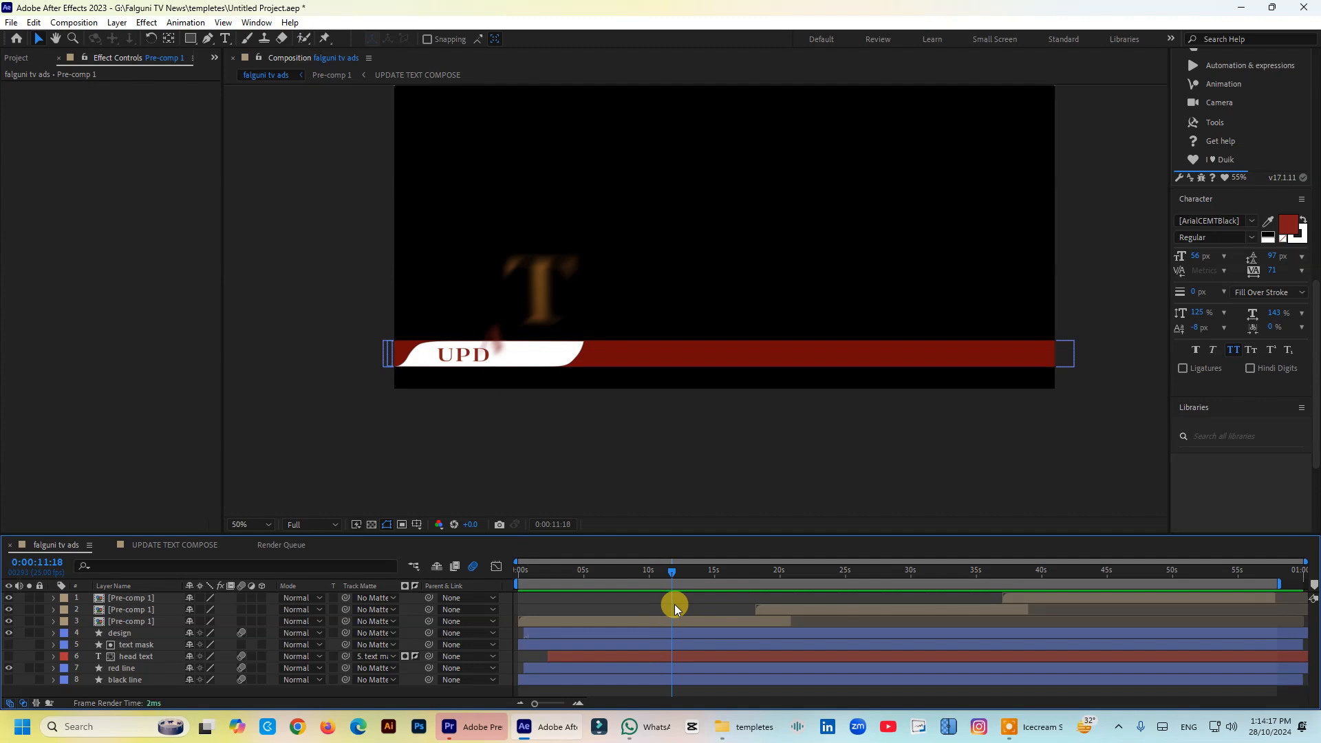
# - Enlarge the timeline area and scrub through the falguni tv ads composition to review the UPDATE ticker animation
pyautogui.moveTo(674, 604); pyautogui.dragTo(696, 629)
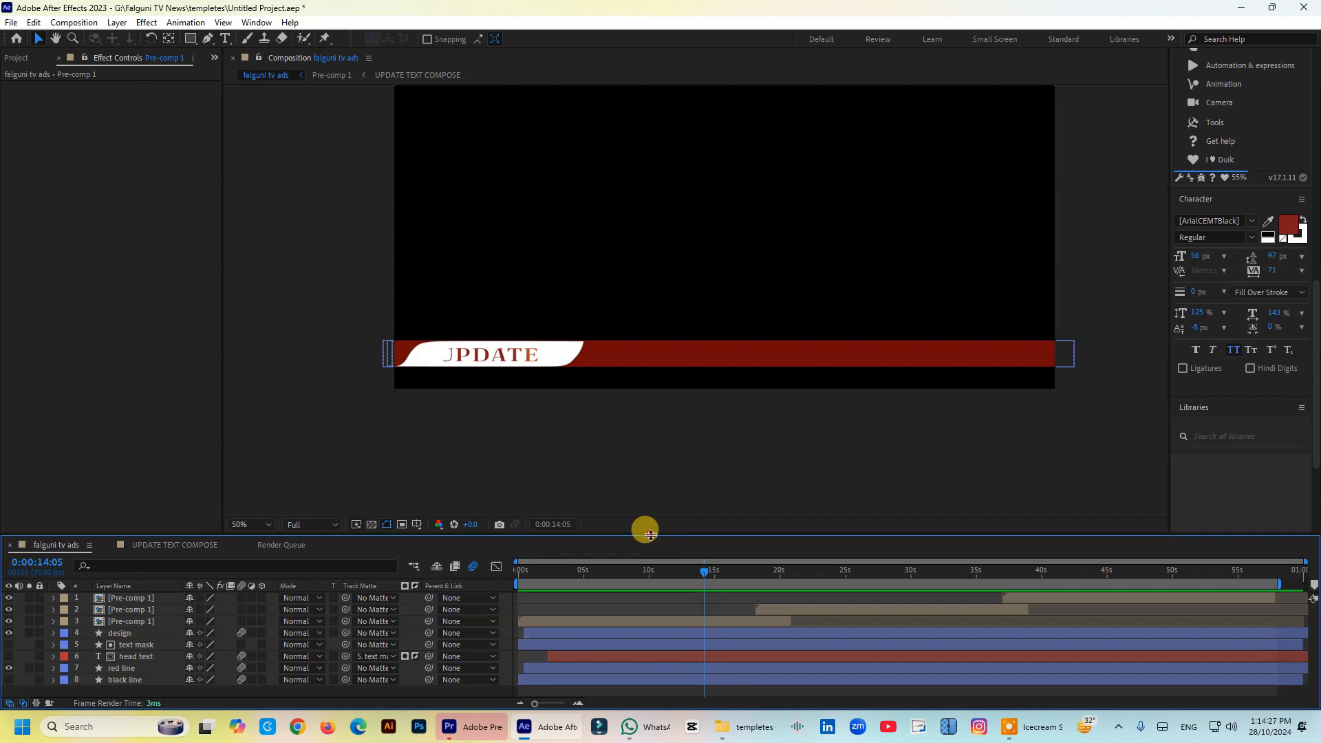
pyautogui.moveTo(648, 536); pyautogui.dragTo(647, 506)
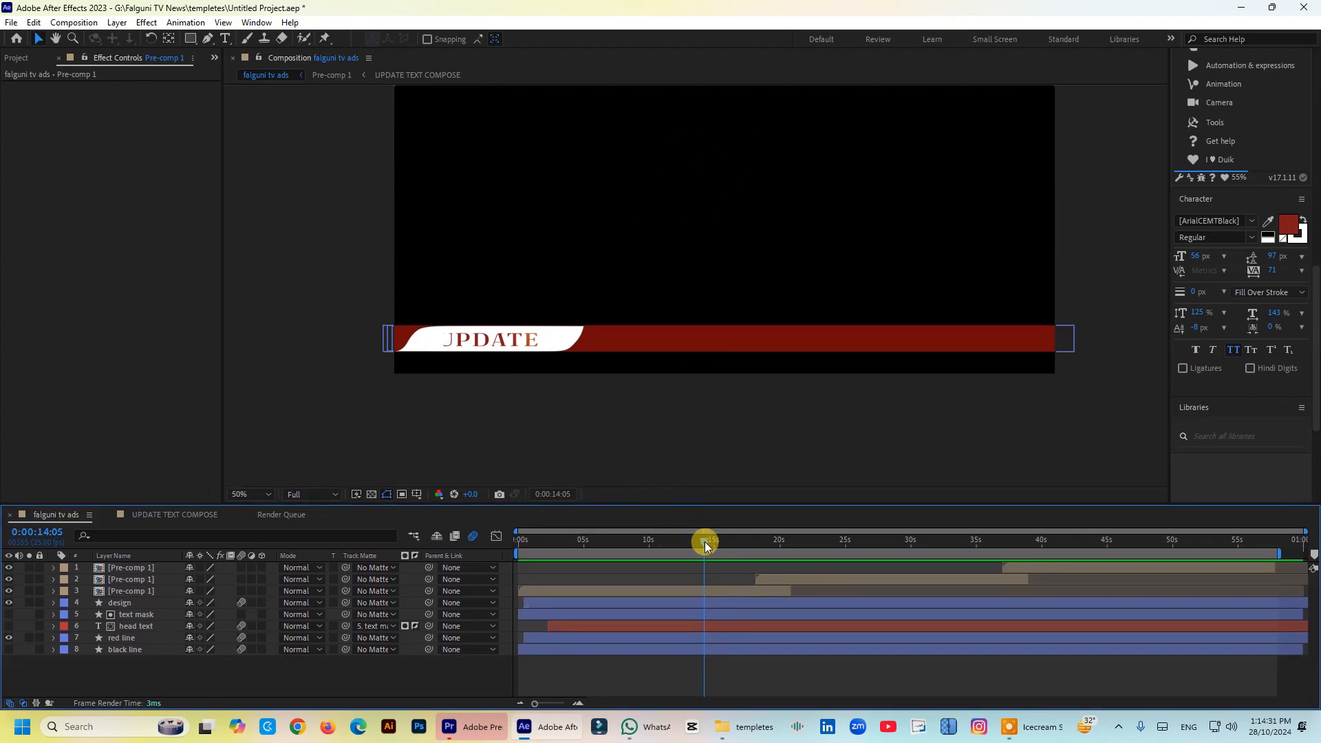
pyautogui.moveTo(705, 547); pyautogui.dragTo(608, 552)
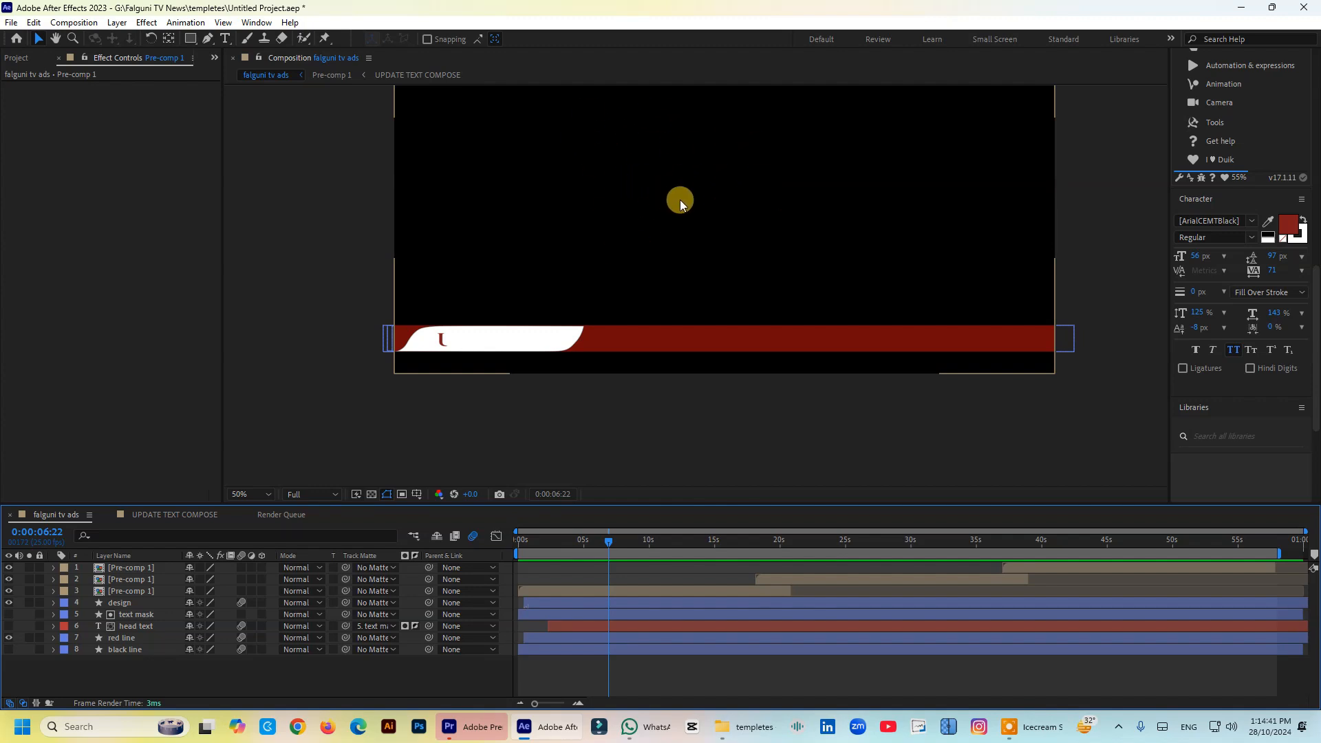
pyautogui.moveTo(609, 545); pyautogui.dragTo(582, 565)
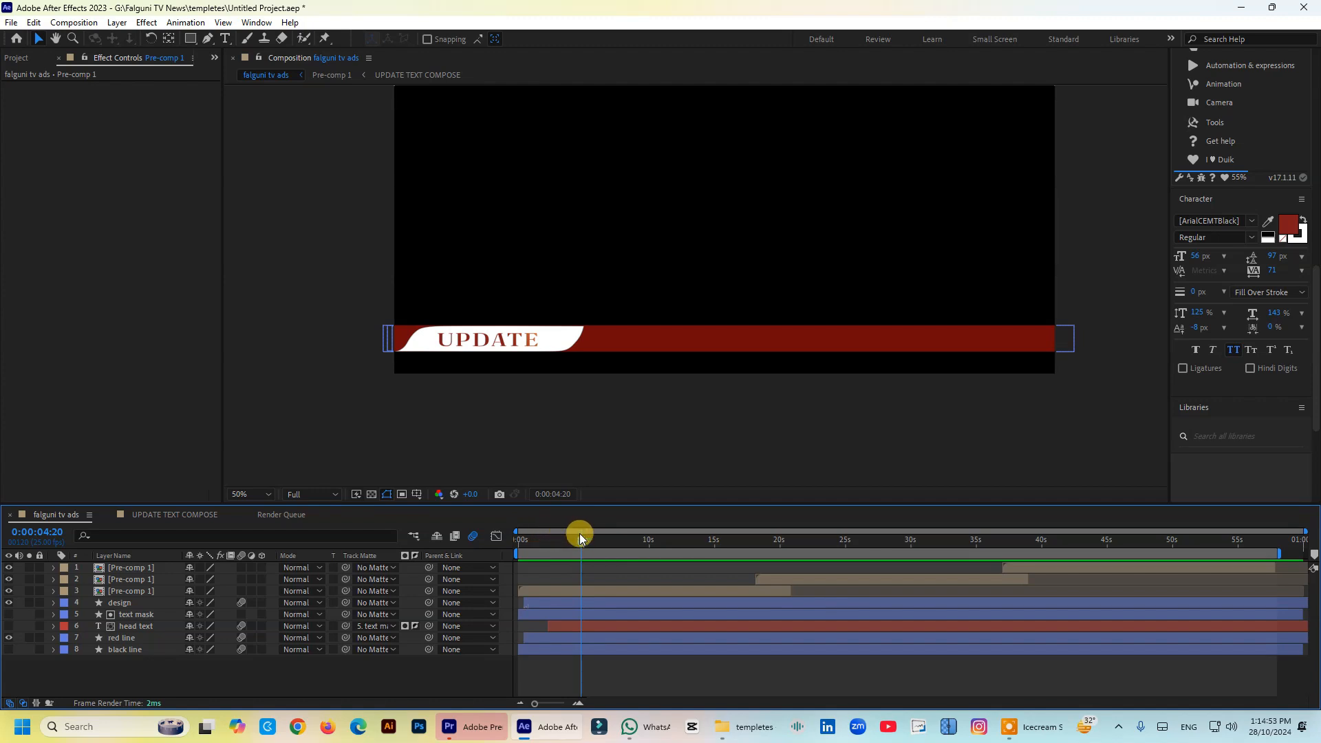
# - Make the head text layer visible in the falguni tv ads composition, leaving the text mask layer hidden
pyautogui.click(9, 615)
pyautogui.click(9, 637)
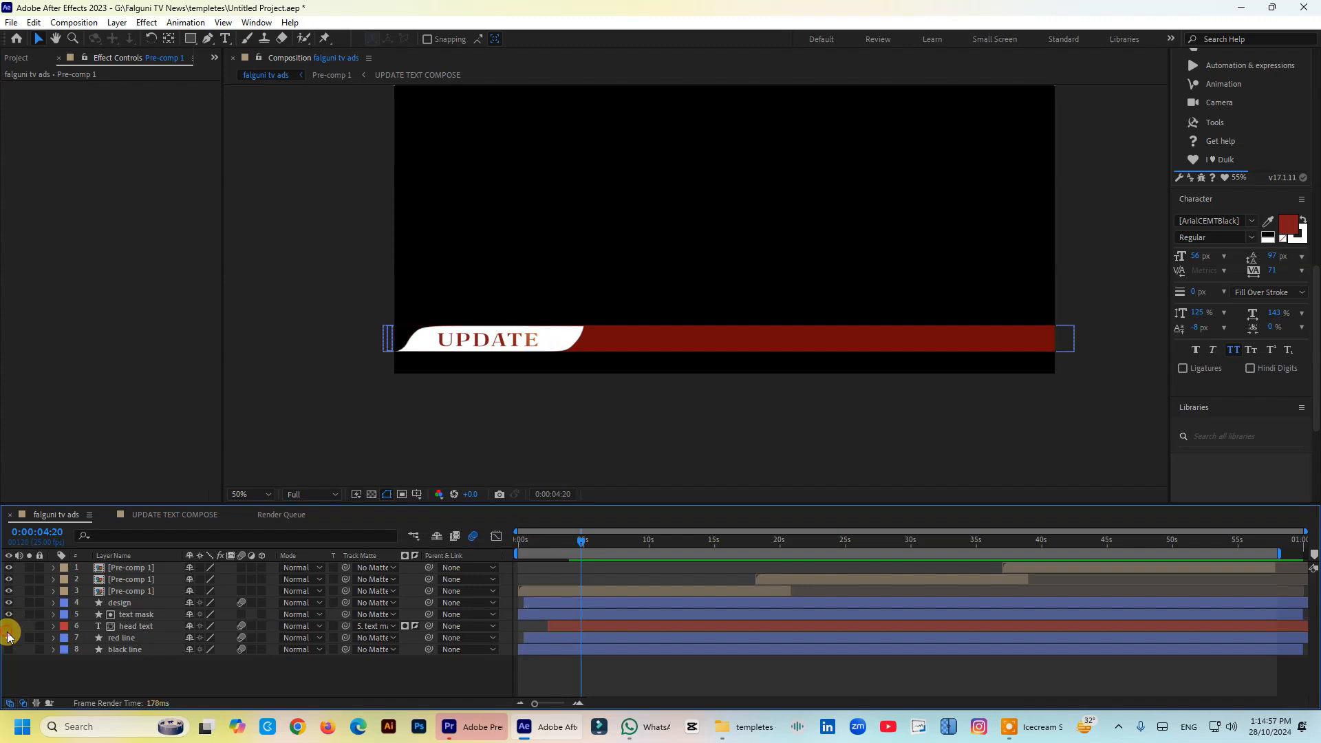
pyautogui.click(7, 627)
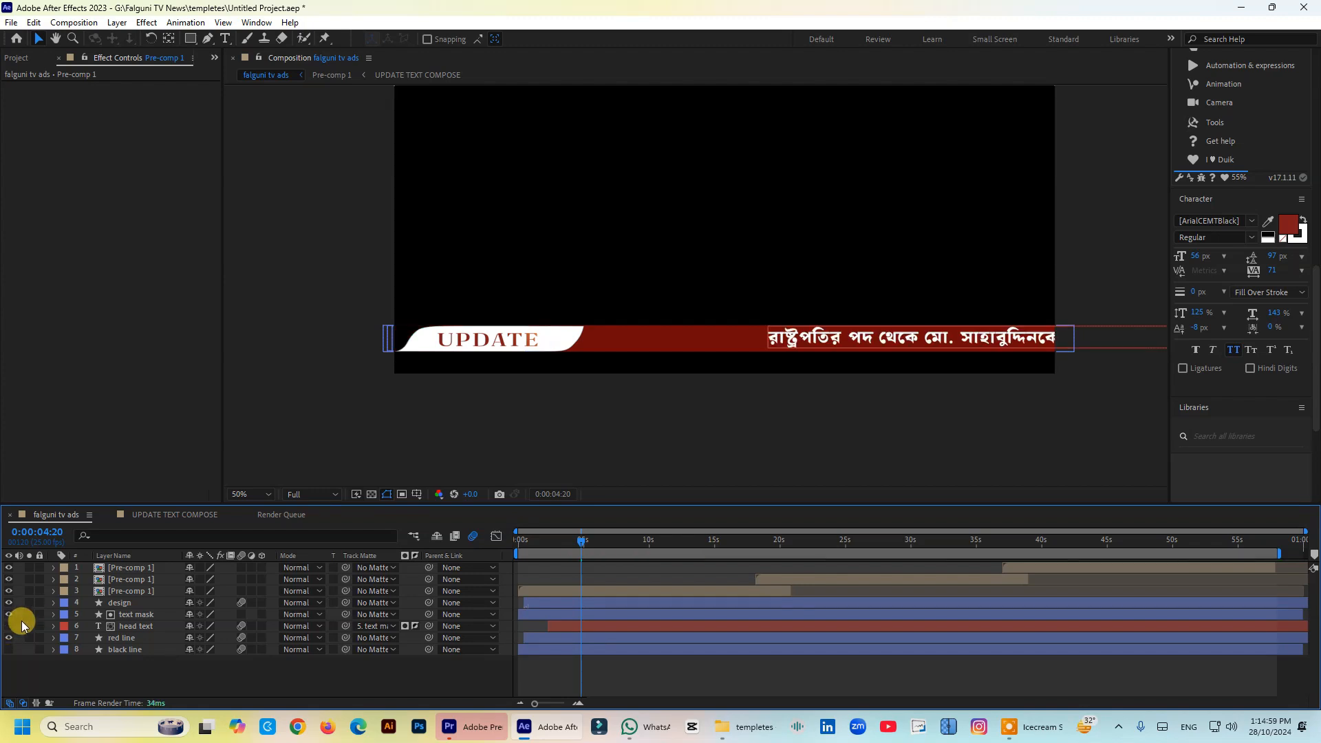
pyautogui.moveTo(582, 541); pyautogui.dragTo(532, 550)
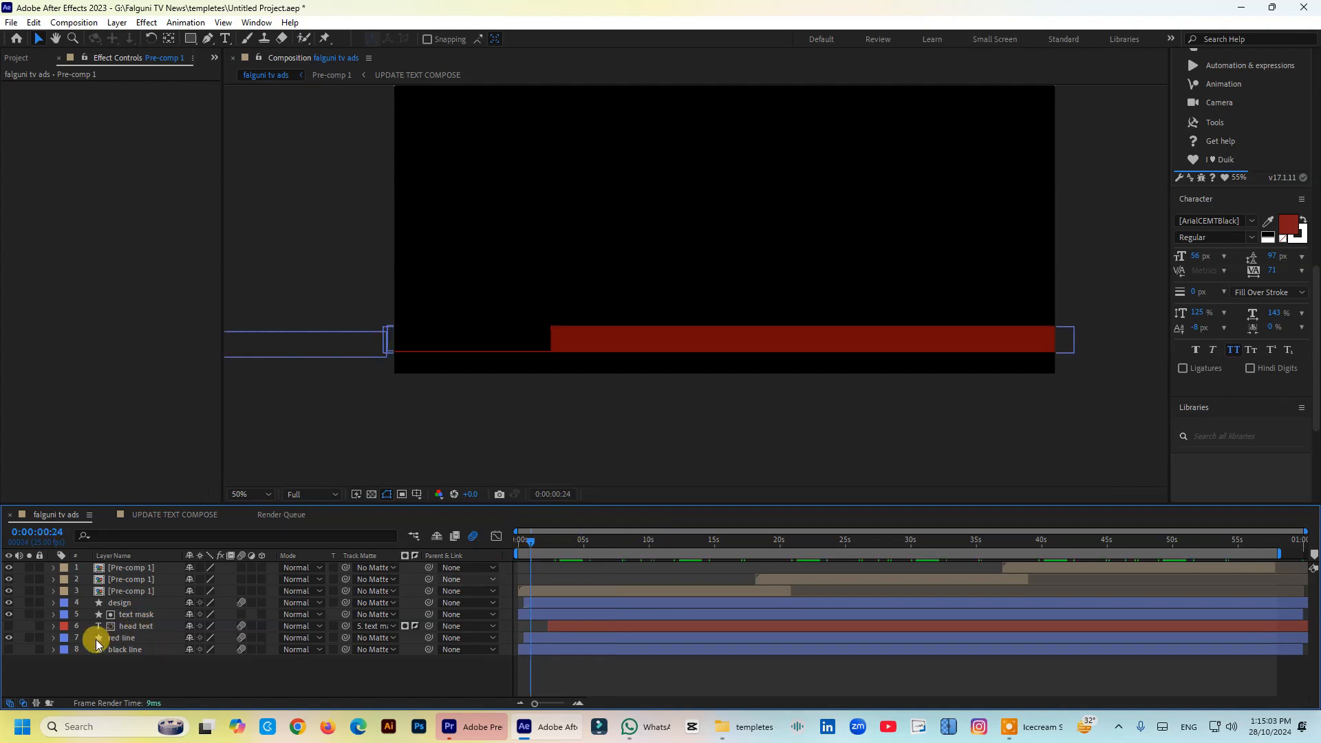
pyautogui.click(9, 615)
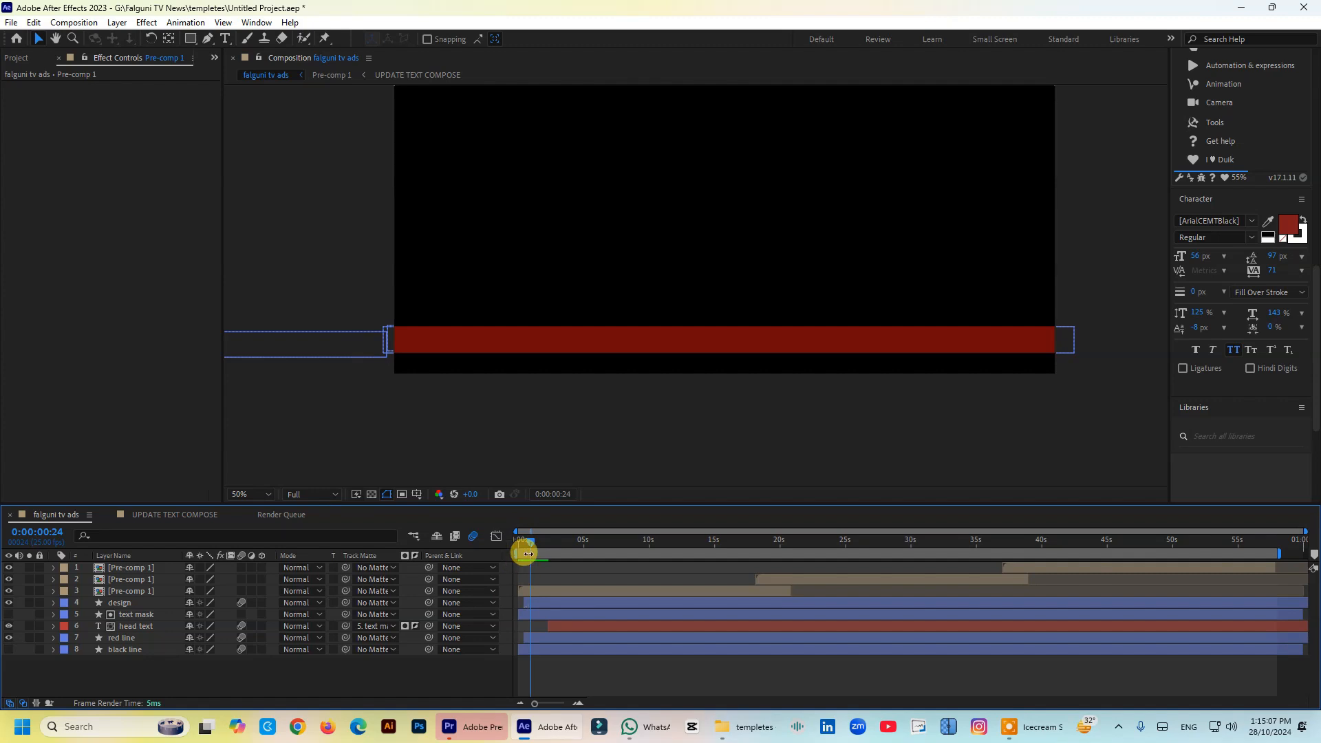
# - Preview the ticker animation from the start of the composition, then stop playback
pyautogui.moveTo(534, 543); pyautogui.dragTo(528, 586)
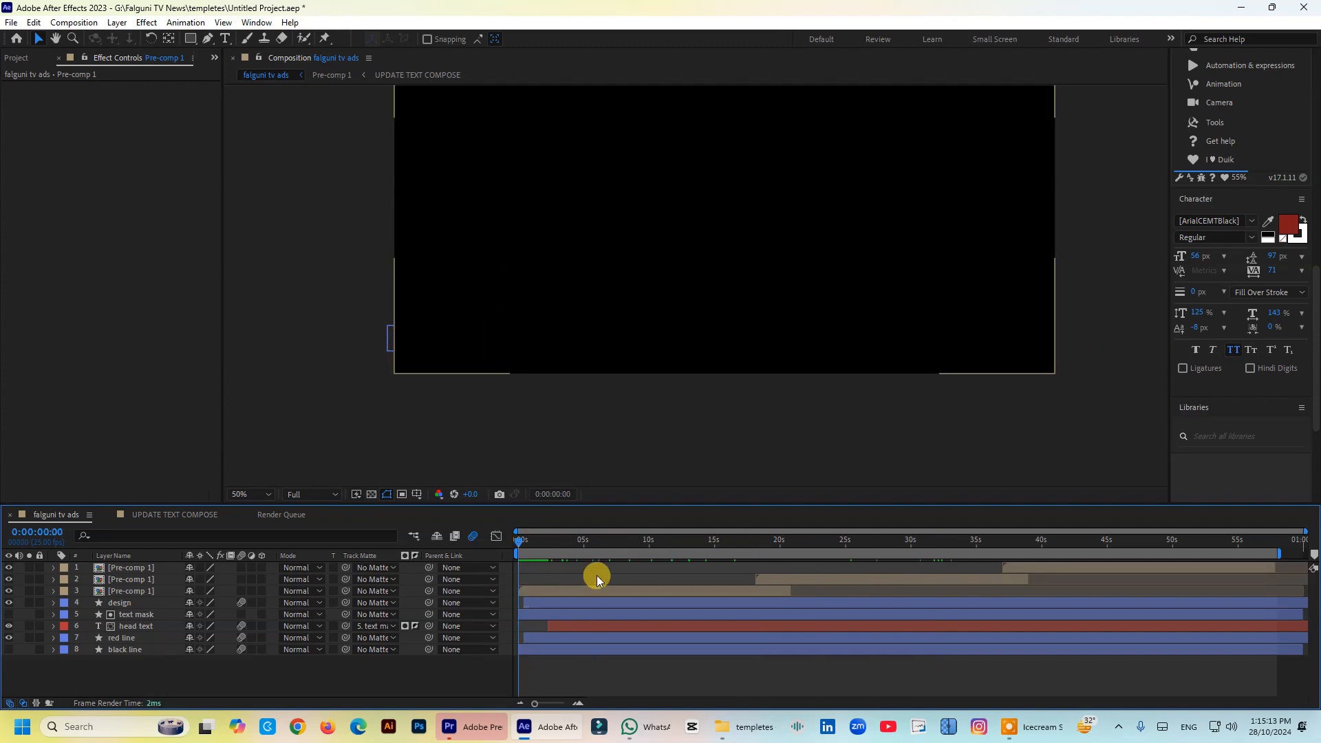
pyautogui.press('space')
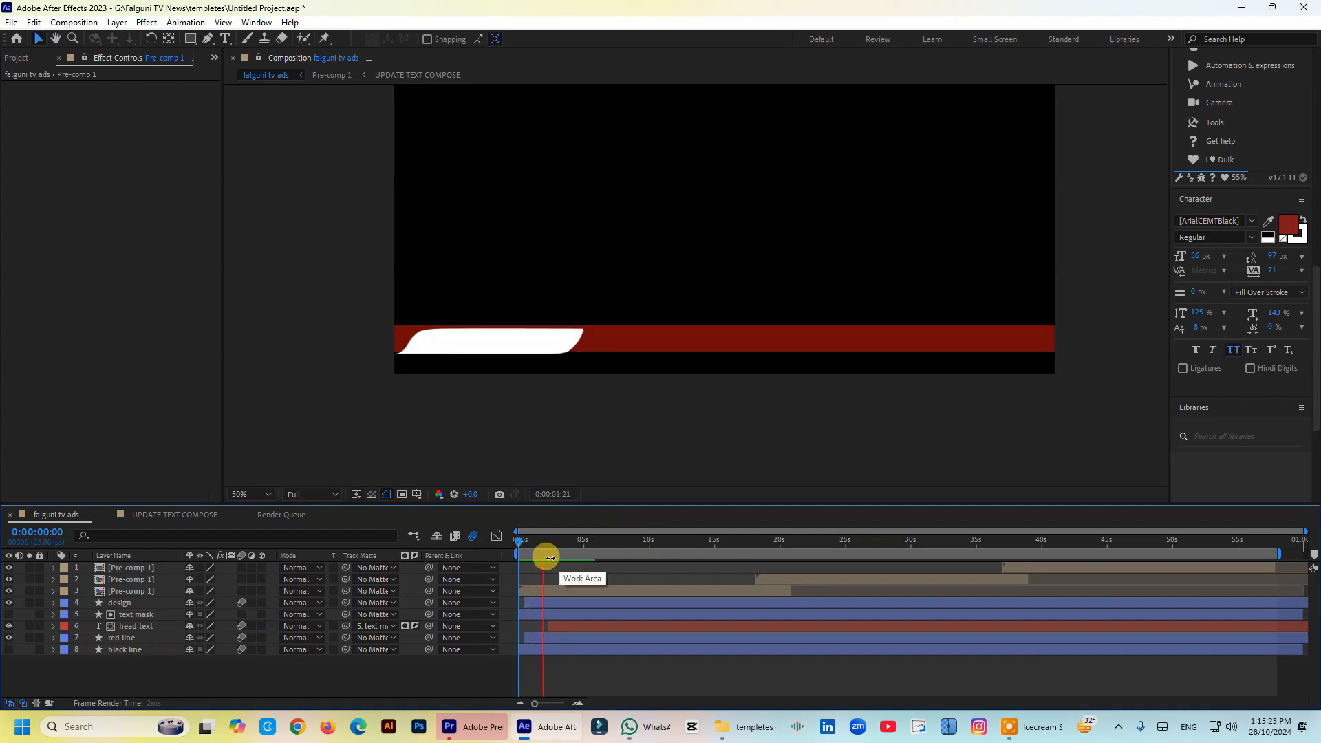
pyautogui.press('space')
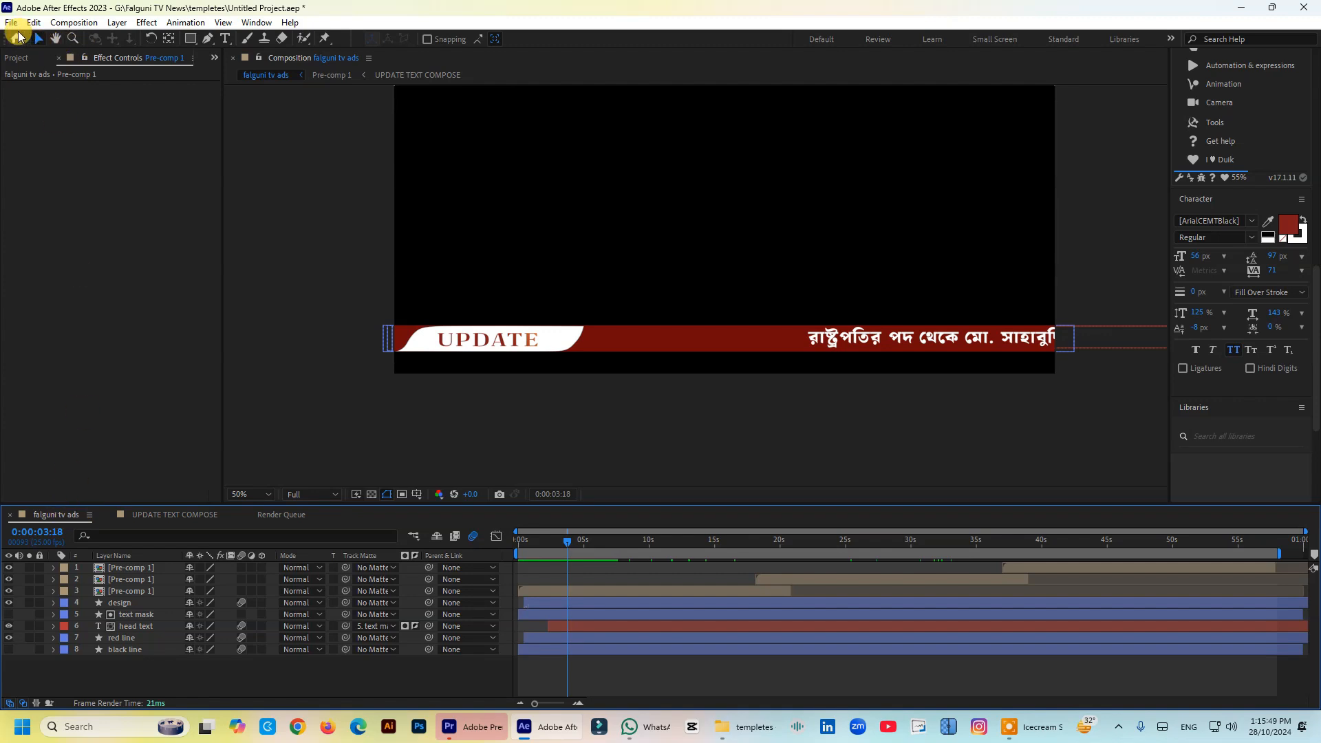
# - Add the falguni tv ads composition to the render queue
pyautogui.click(11, 23)
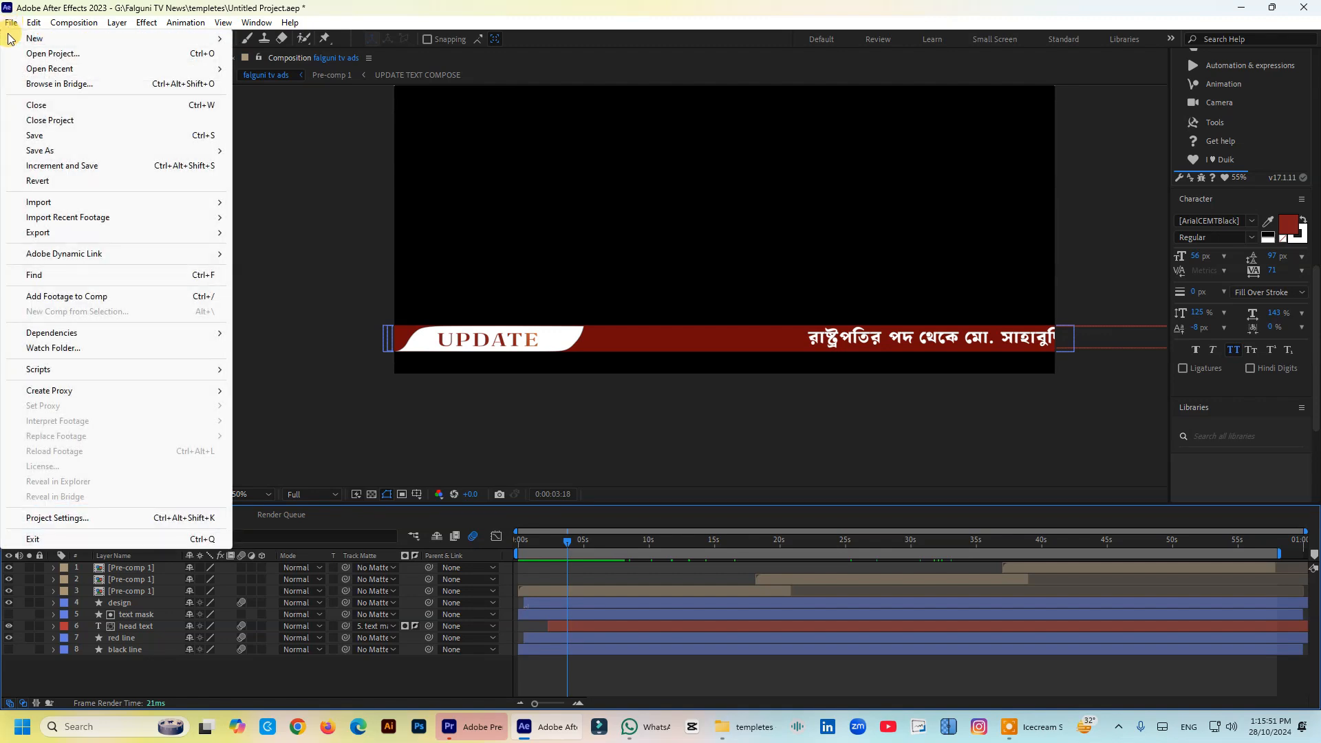
pyautogui.moveTo(54, 235)
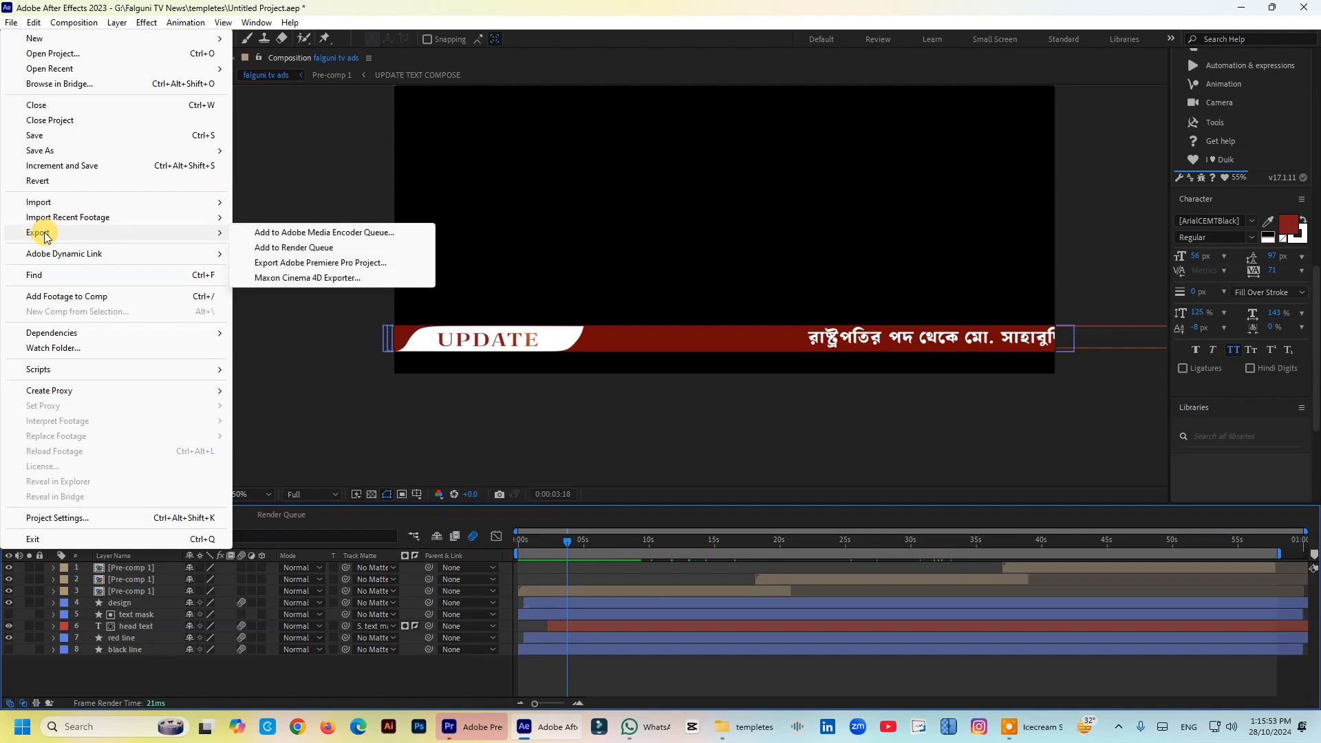
pyautogui.click(307, 248)
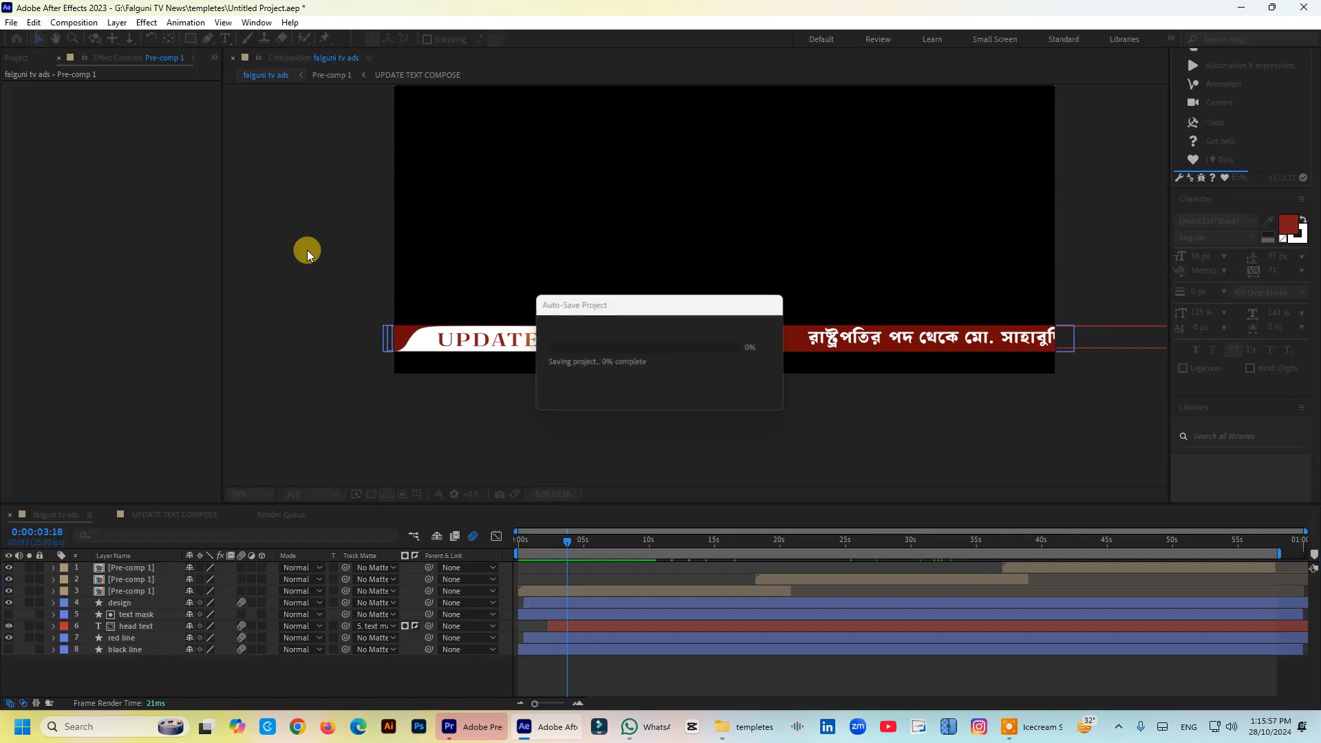
pyautogui.click(16, 25)
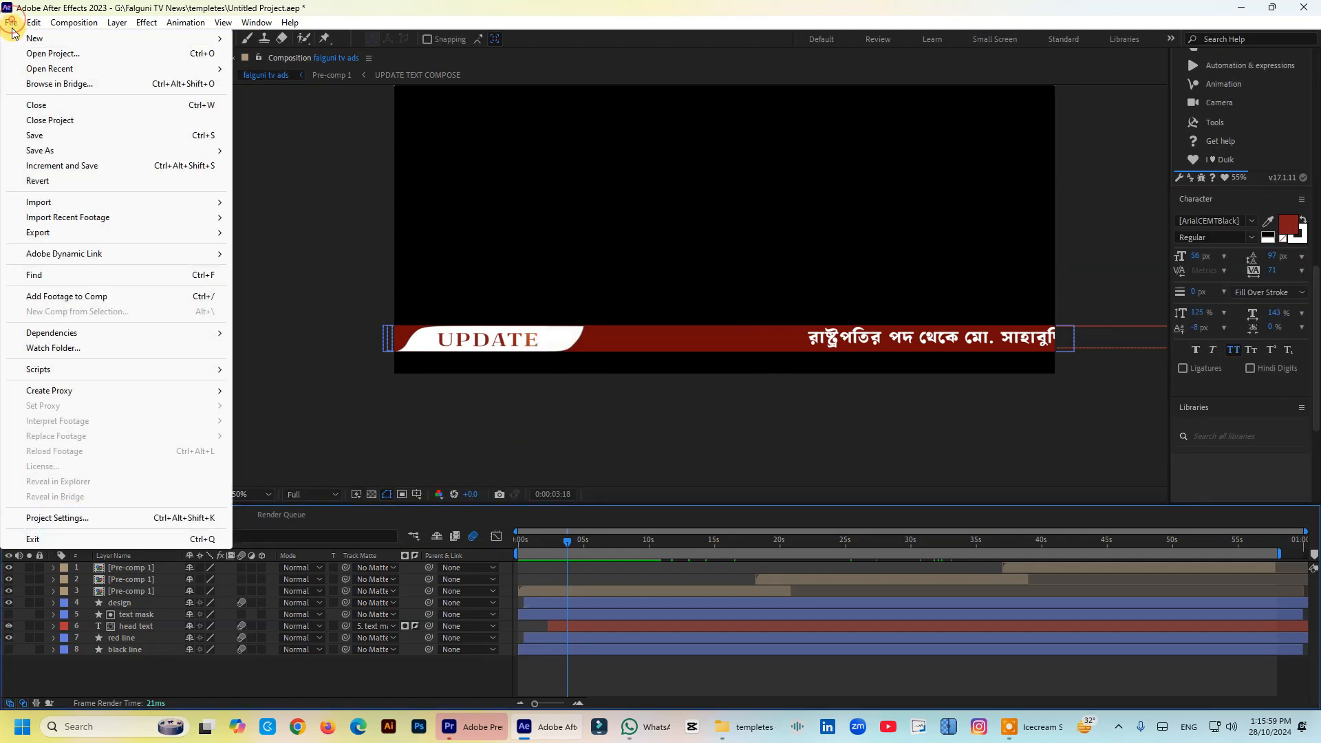
pyautogui.moveTo(45, 238)
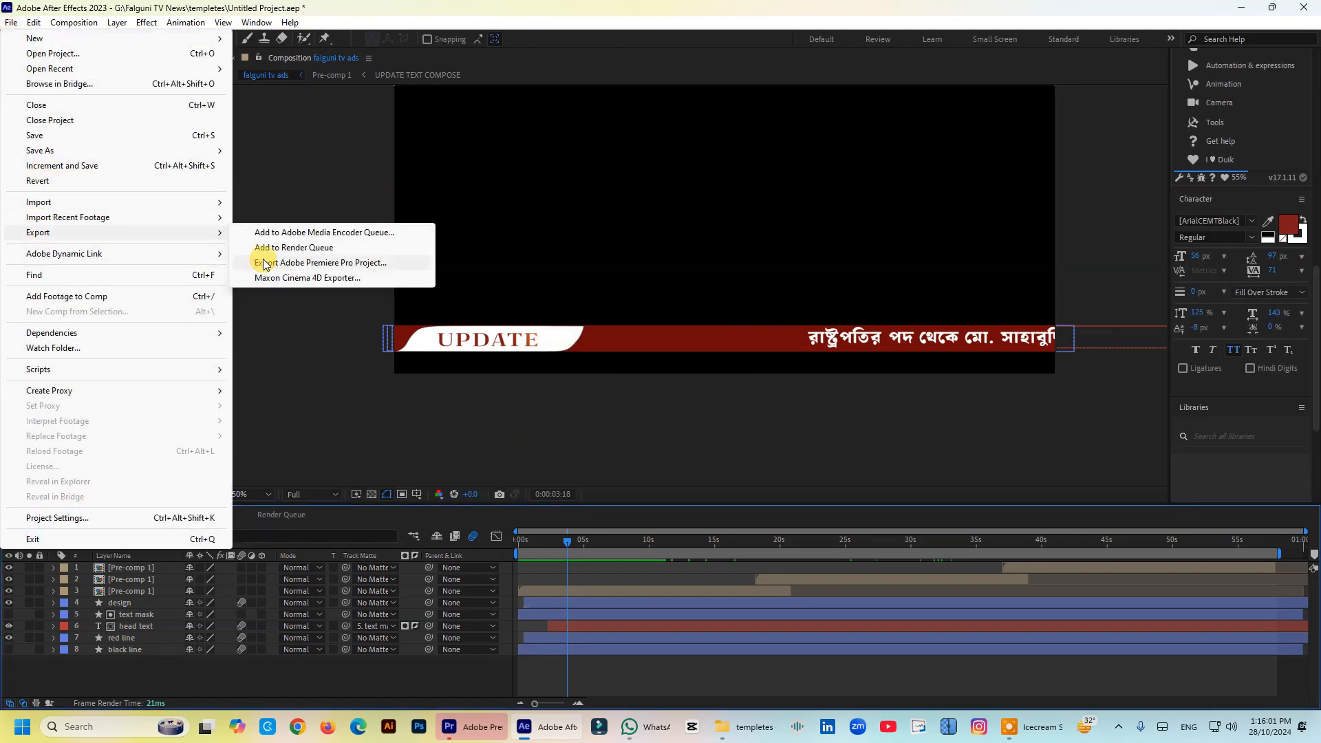
pyautogui.click(293, 249)
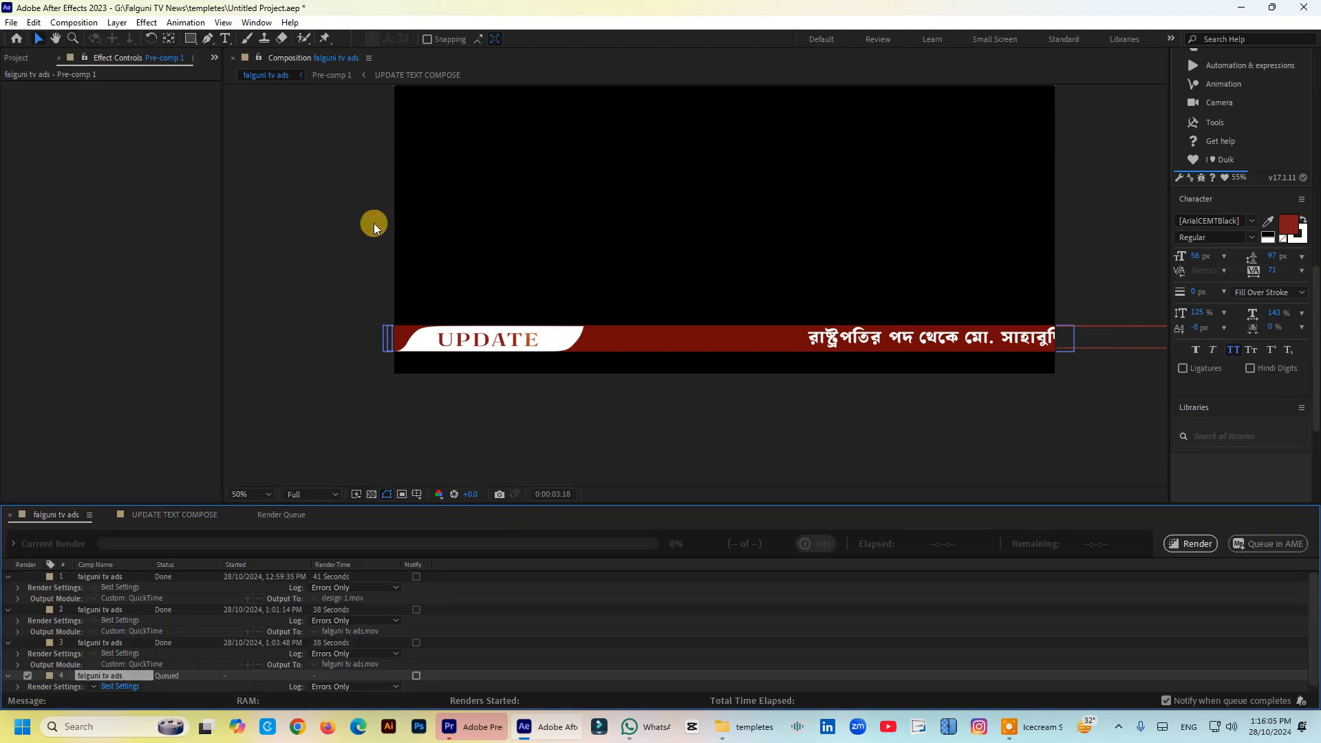
# - Delete the three finished falguni tv ads renders from the render queue, keeping only the queued item
pyautogui.click(119, 575)
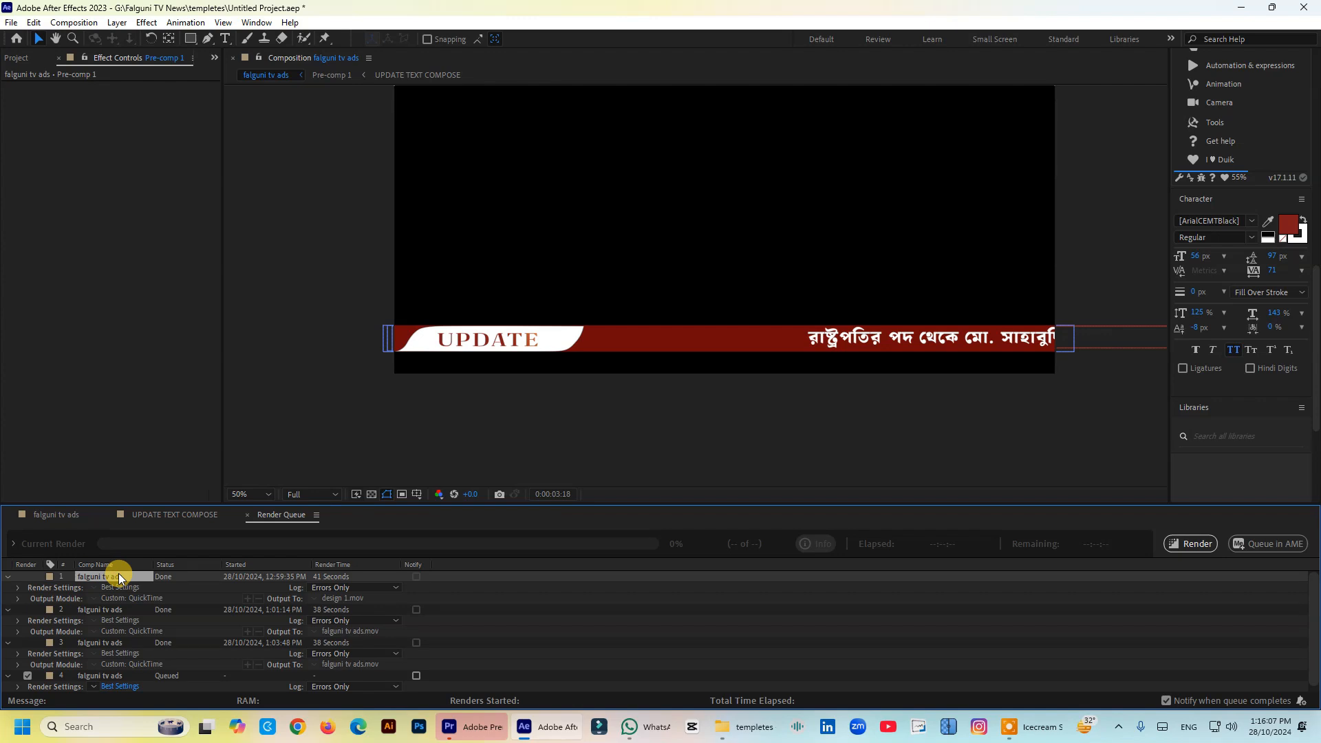
pyautogui.press('Delete')
pyautogui.click(117, 576)
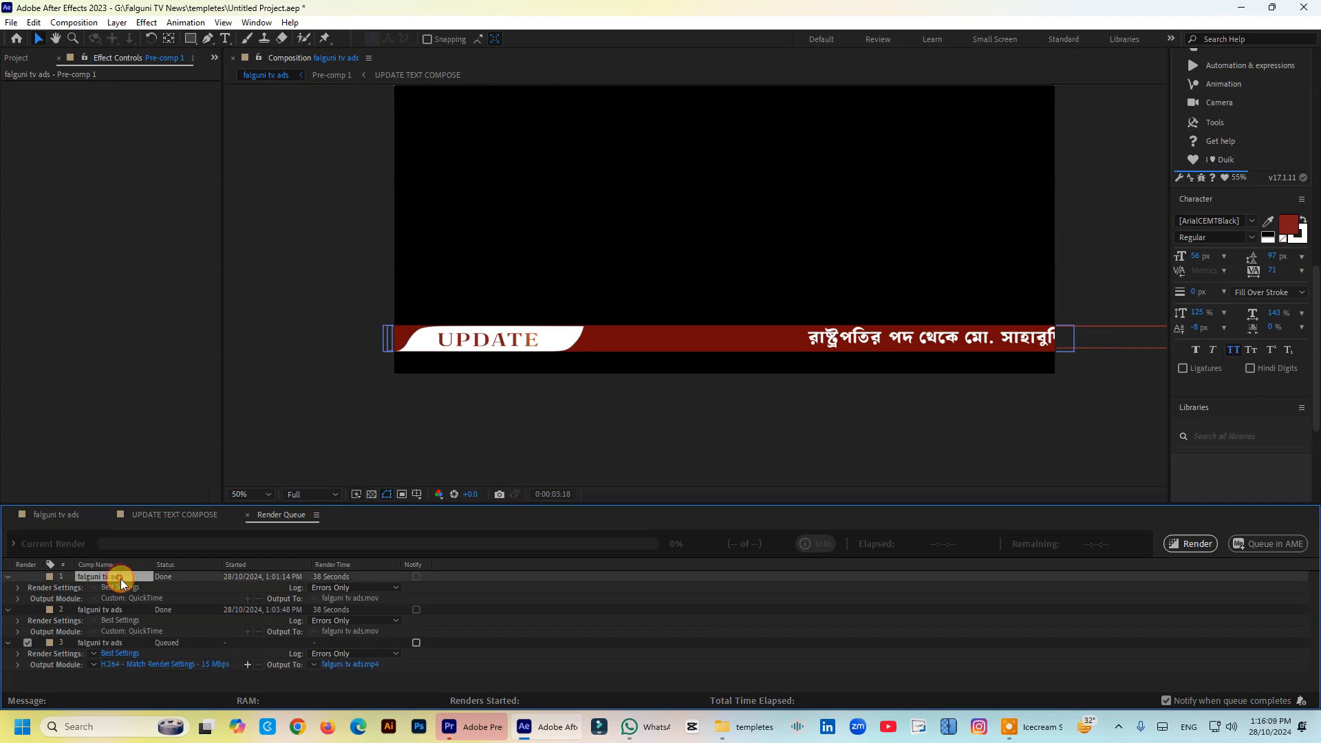
pyautogui.press('Delete')
pyautogui.click(116, 576)
pyautogui.press('Delete')
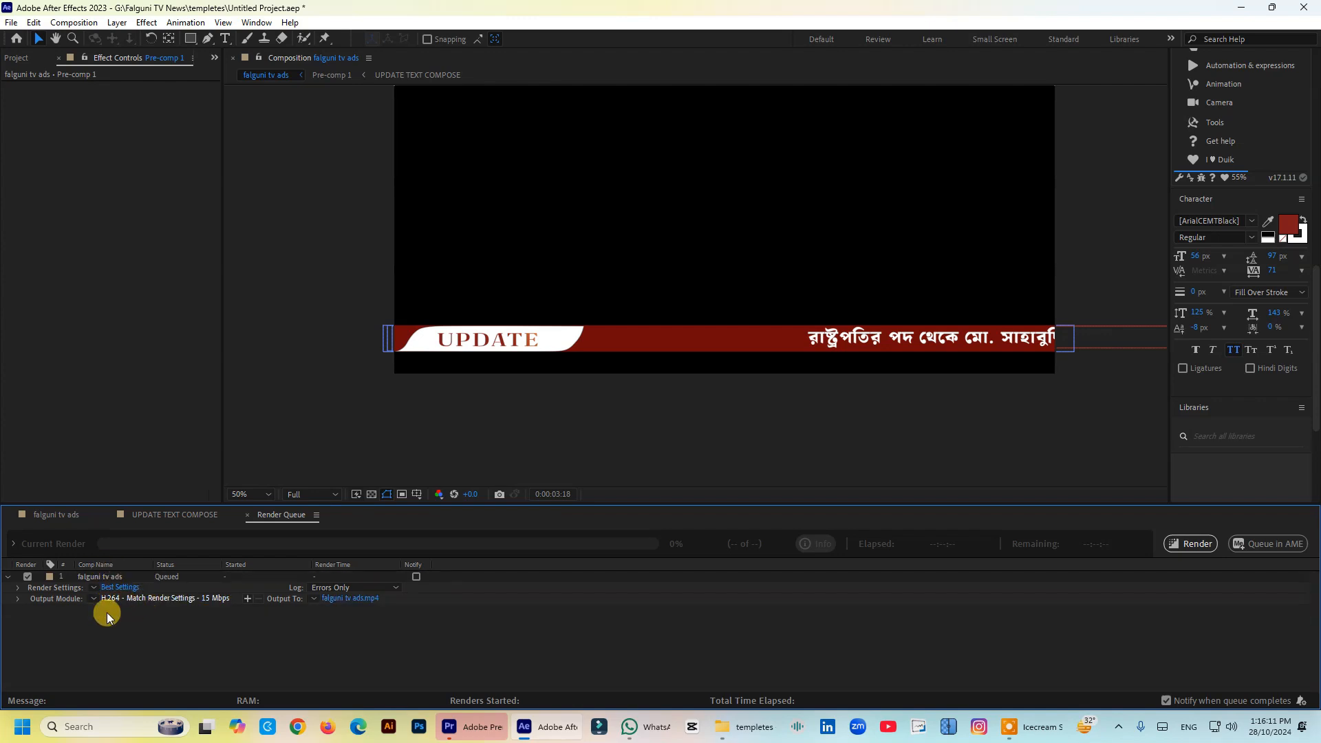
pyautogui.click(54, 514)
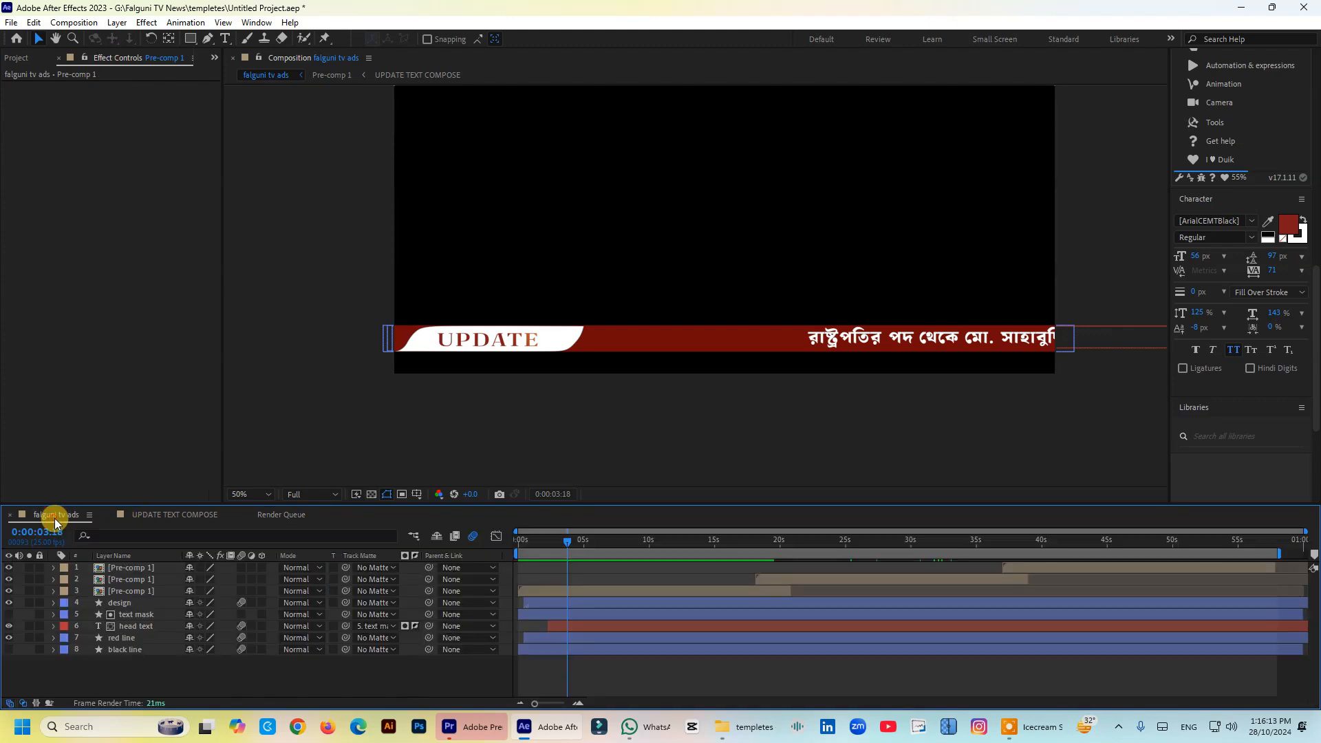
pyautogui.click(88, 25)
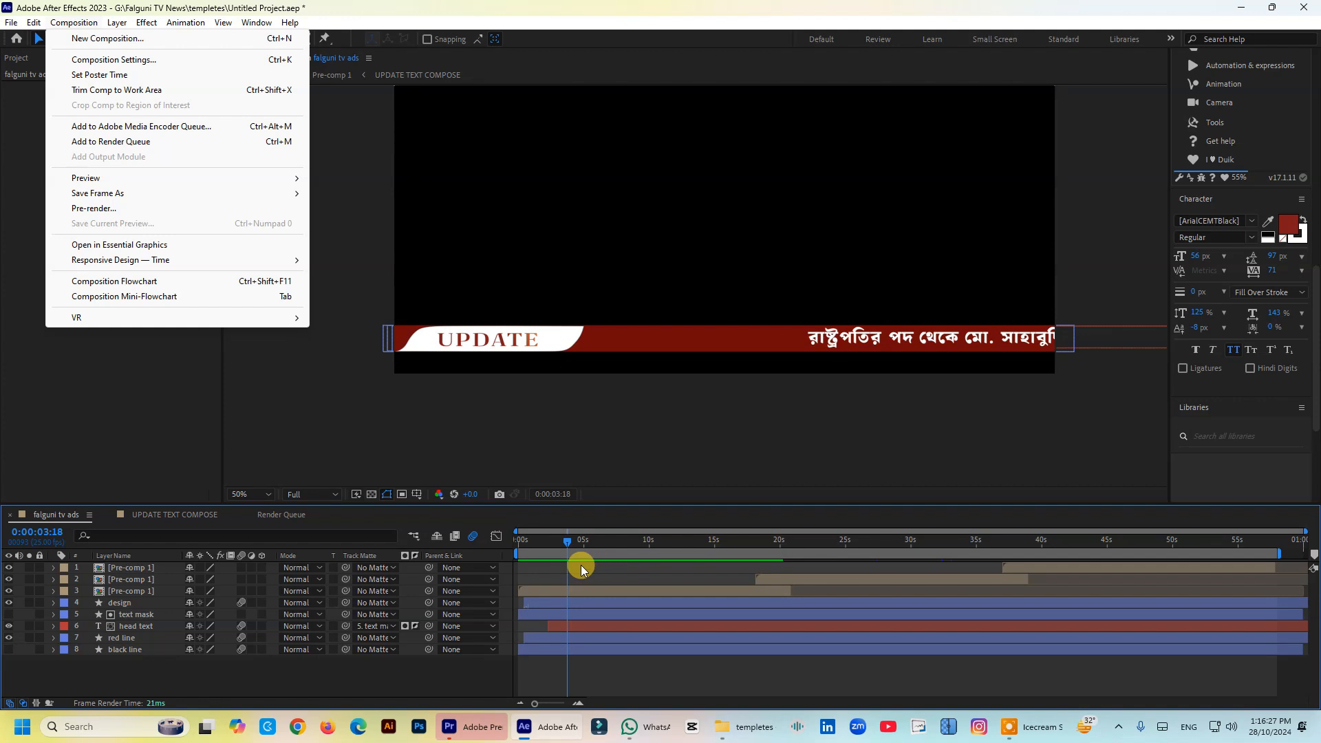
pyautogui.click(274, 516)
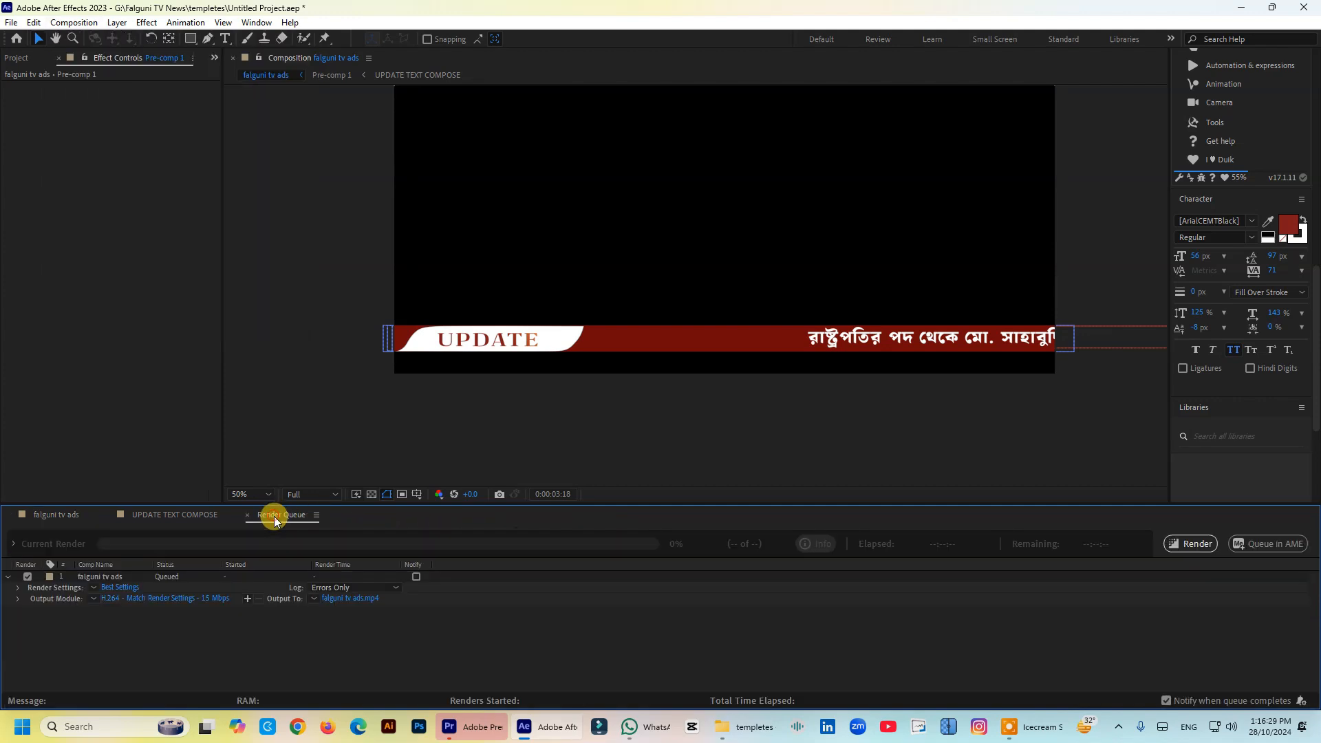
# - Set the output module format of the queued falguni tv ads render to QuickTime
pyautogui.click(152, 598)
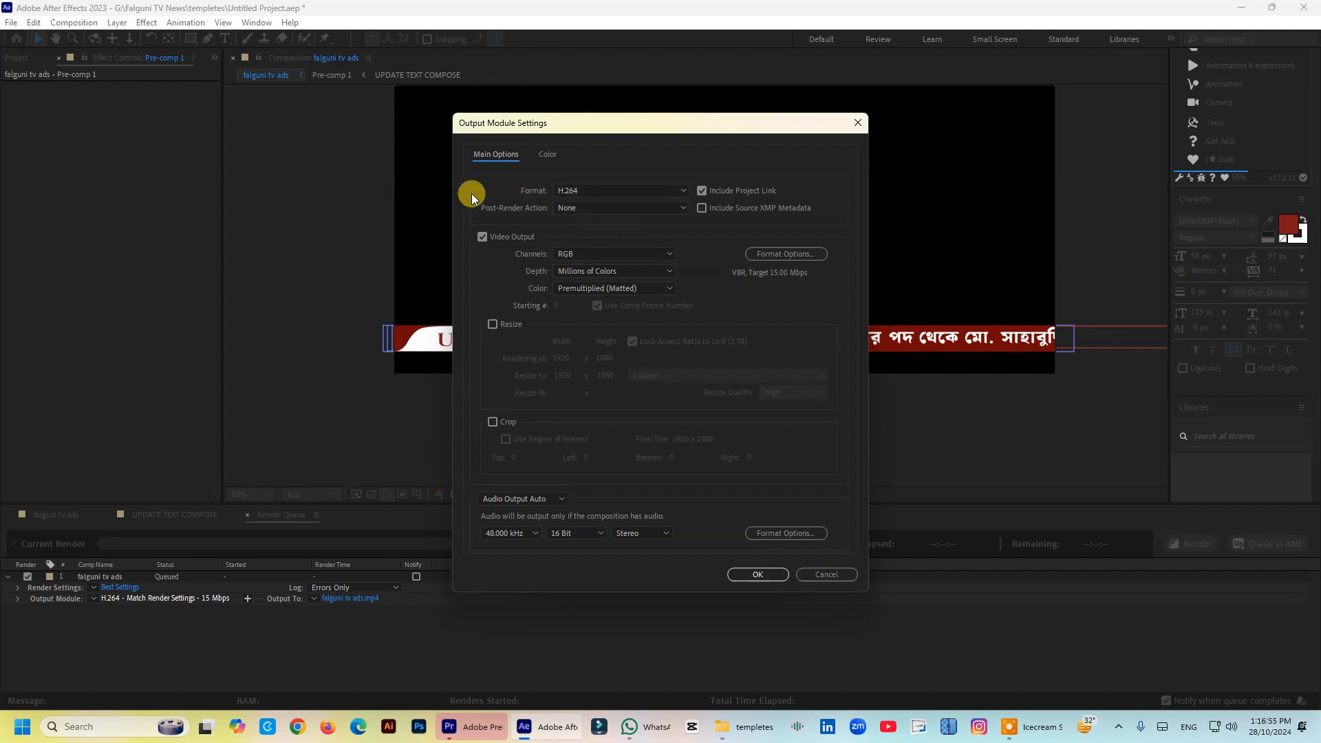
pyautogui.click(575, 190)
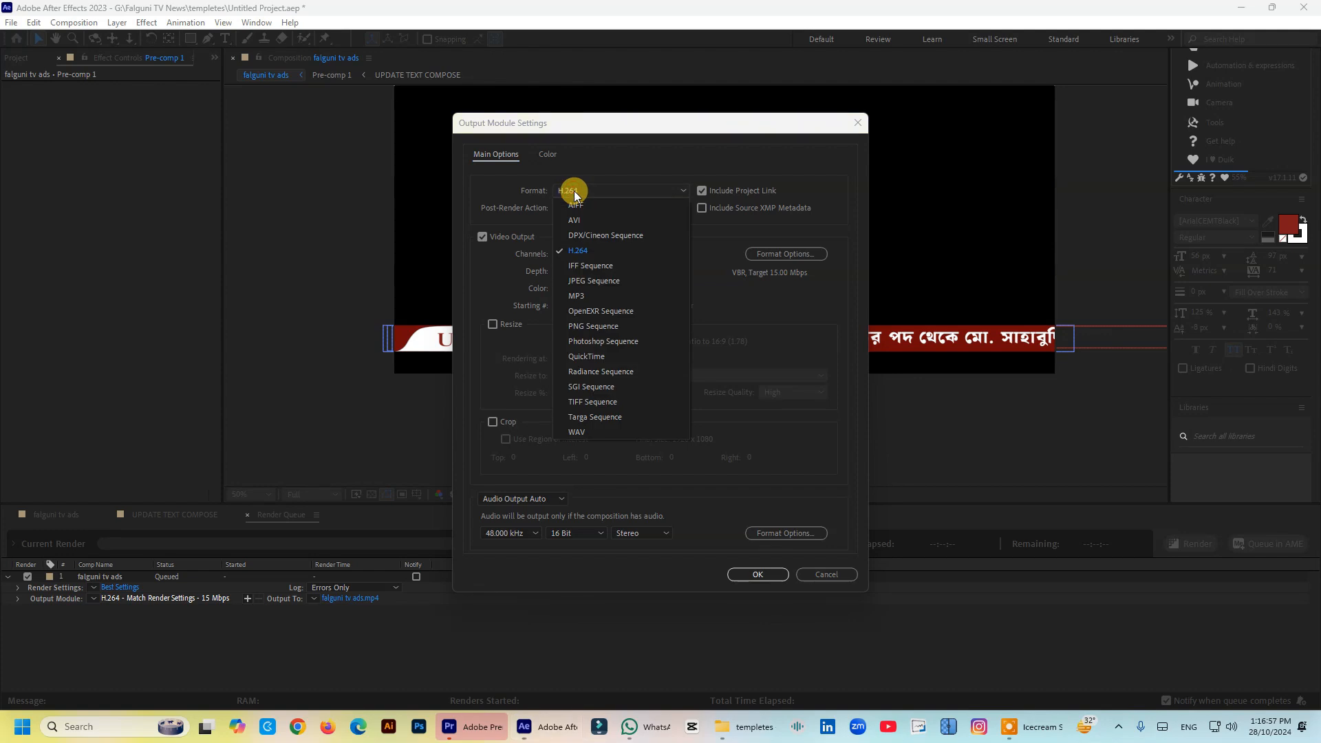
pyautogui.click(593, 357)
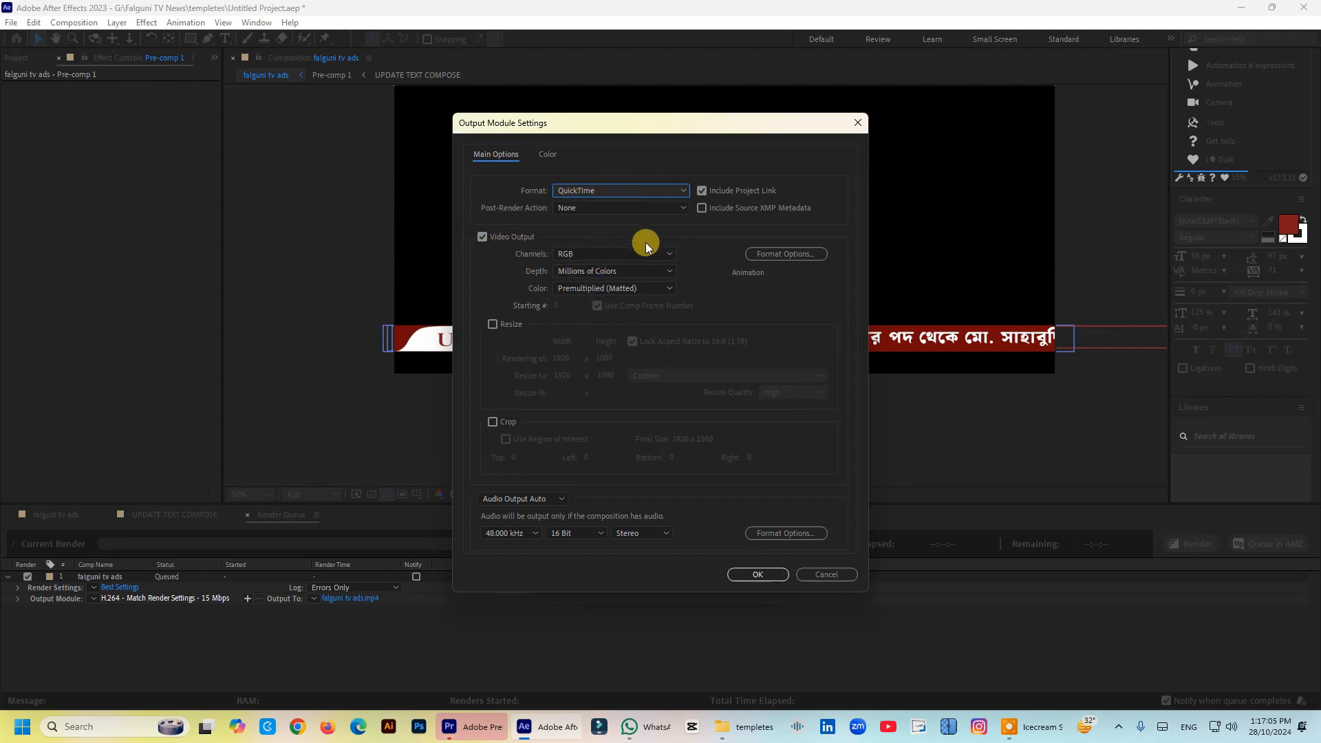
# - Set the video output channels to RGB + Alpha and accept the output module settings
pyautogui.click(624, 259)
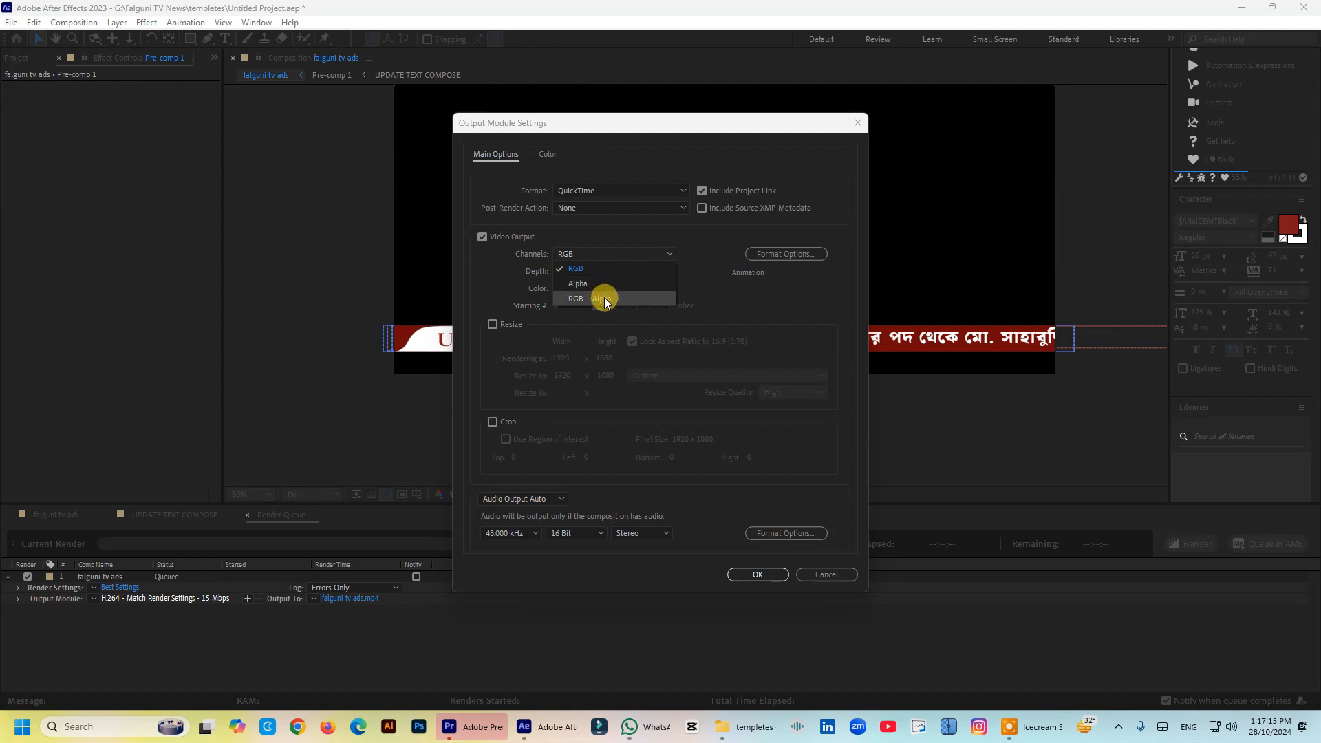
pyautogui.moveTo(628, 124); pyautogui.dragTo(319, 123)
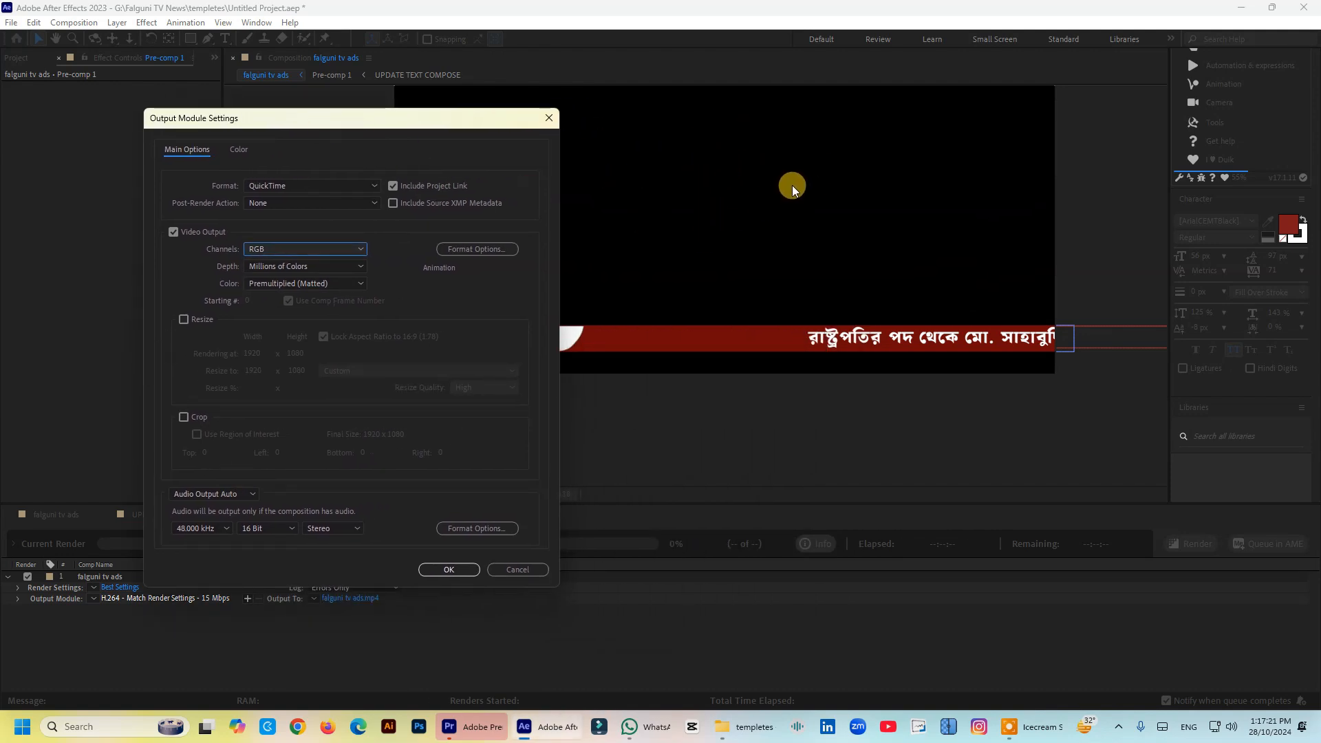
pyautogui.click(270, 250)
pyautogui.click(276, 279)
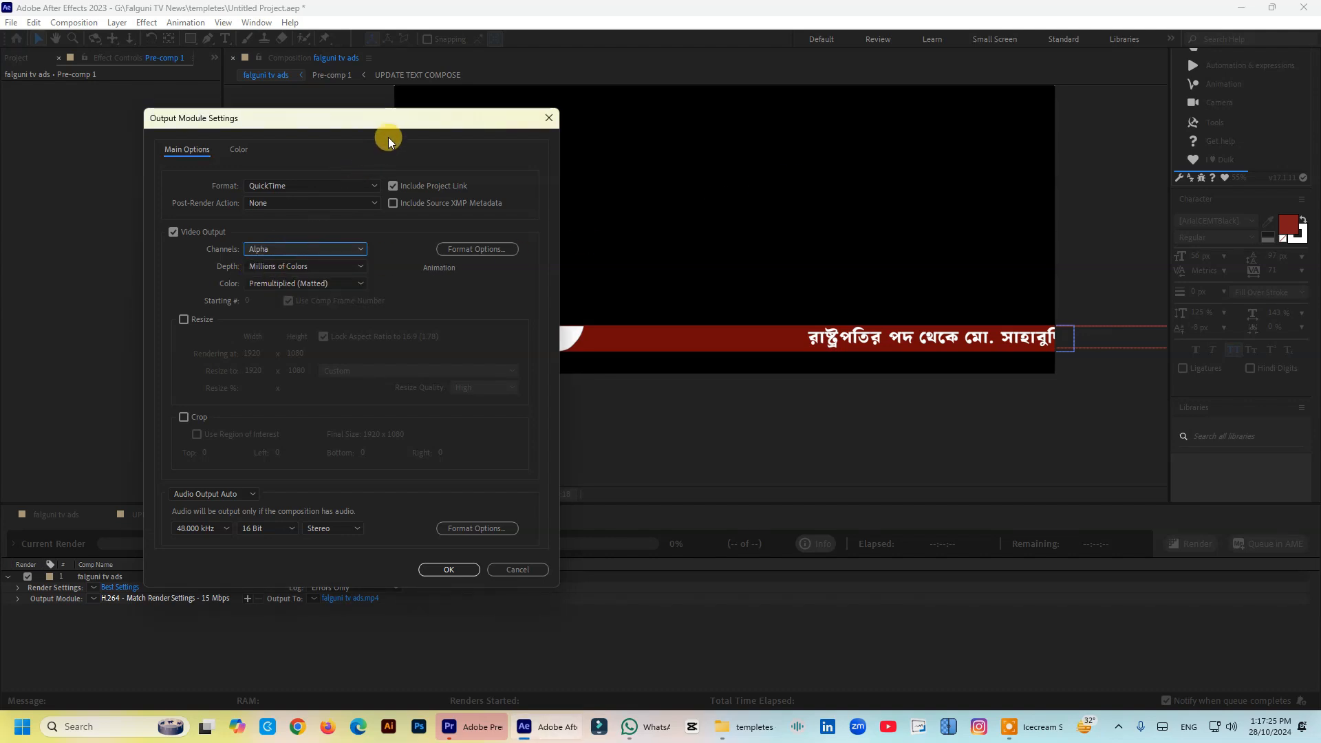
pyautogui.moveTo(382, 121); pyautogui.dragTo(246, 124)
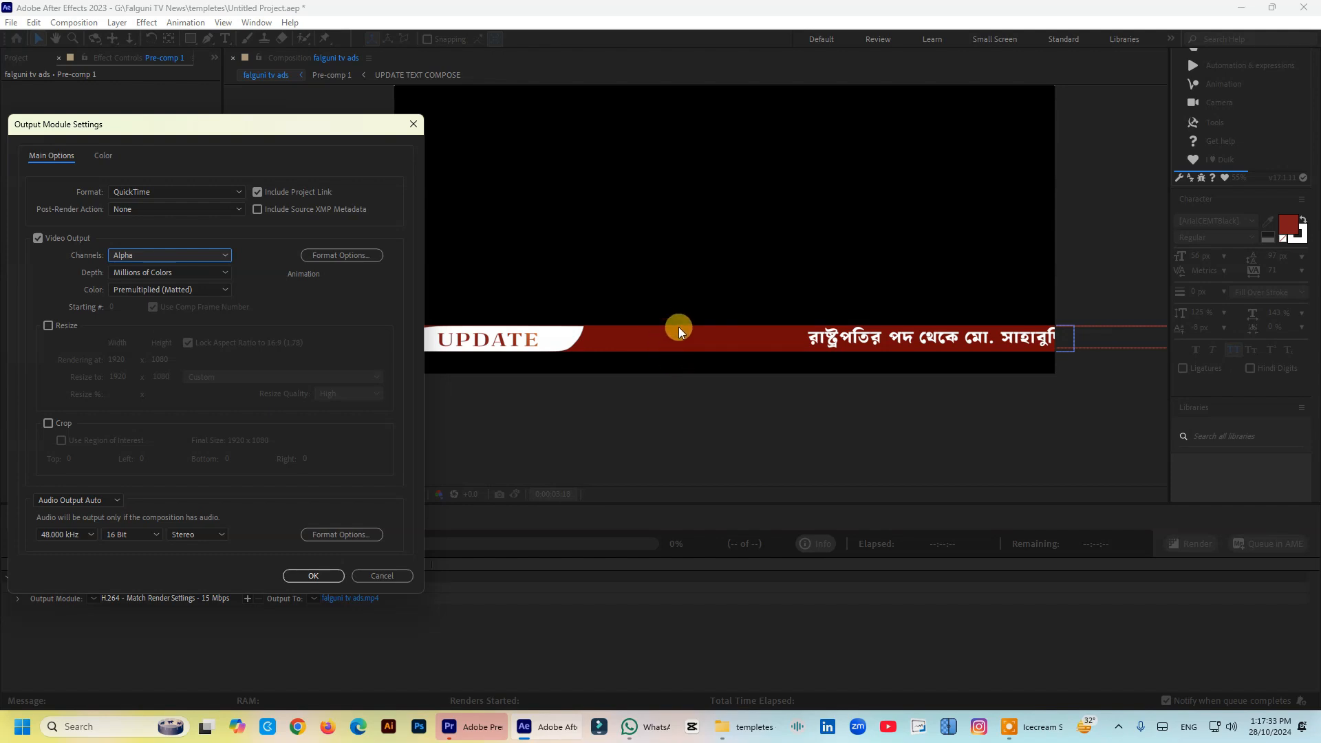
pyautogui.click(193, 256)
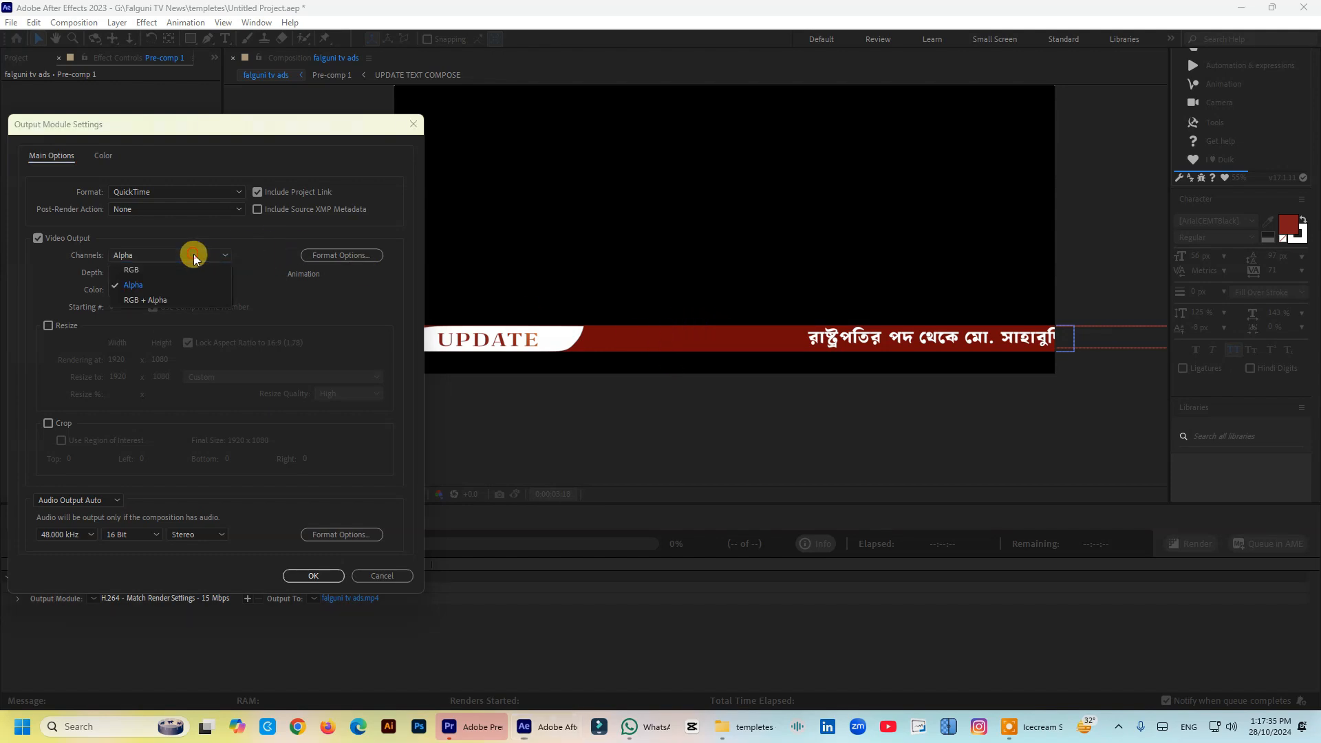
pyautogui.click(146, 300)
pyautogui.moveTo(295, 132); pyautogui.dragTo(652, 130)
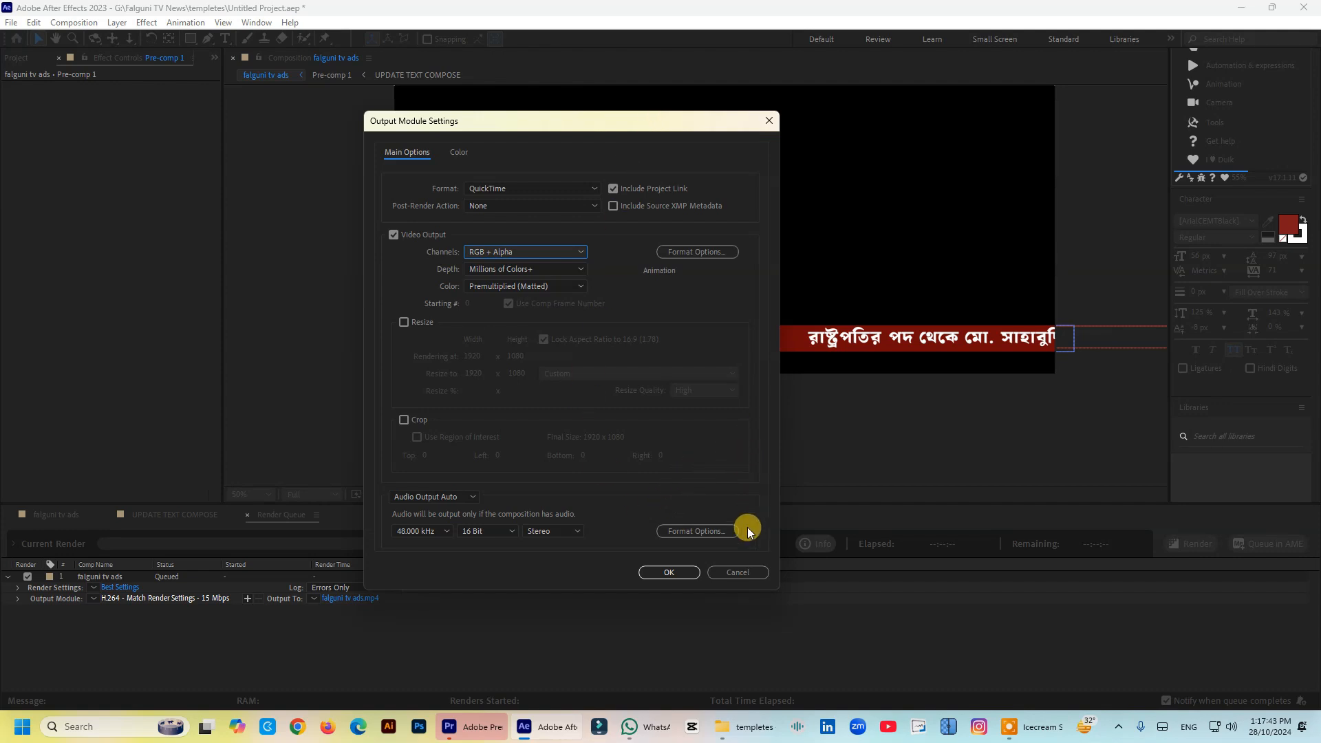
pyautogui.click(672, 572)
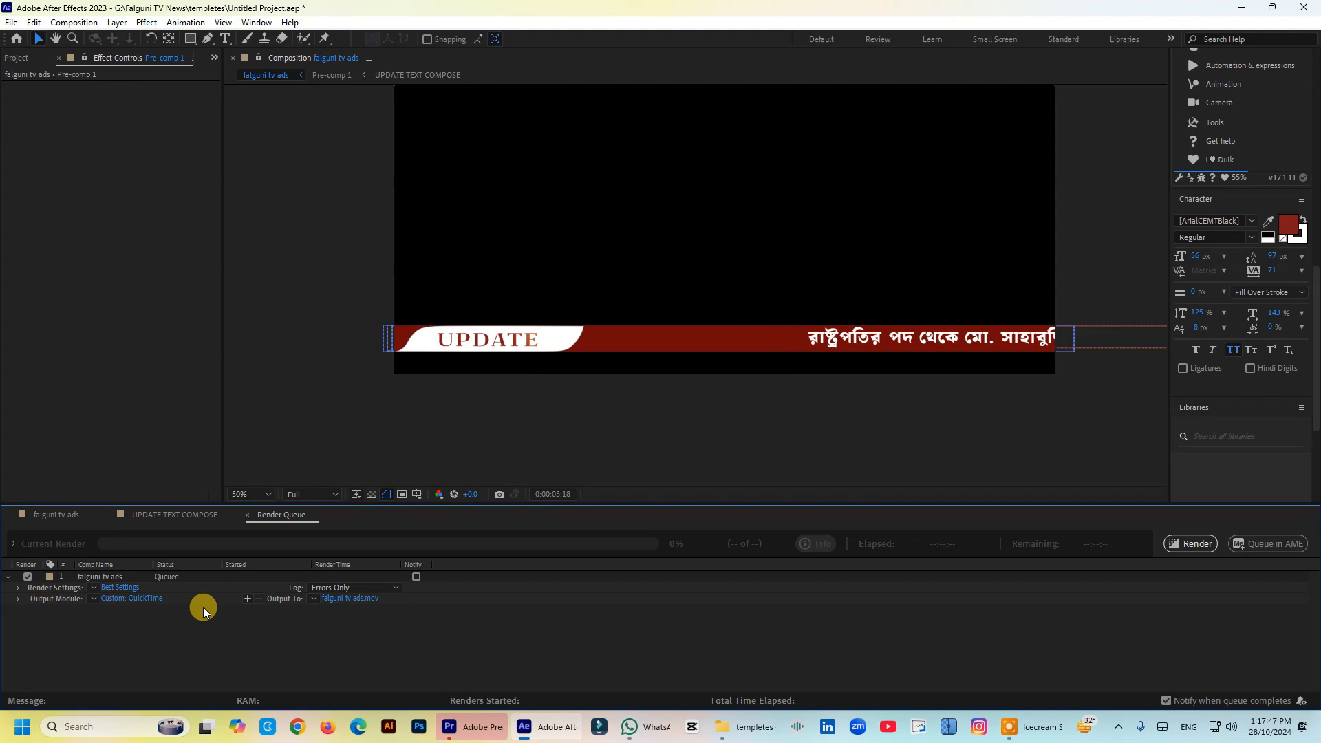
# - Save the output movie as "transparent video" in the templates folder and start the render
pyautogui.click(347, 599)
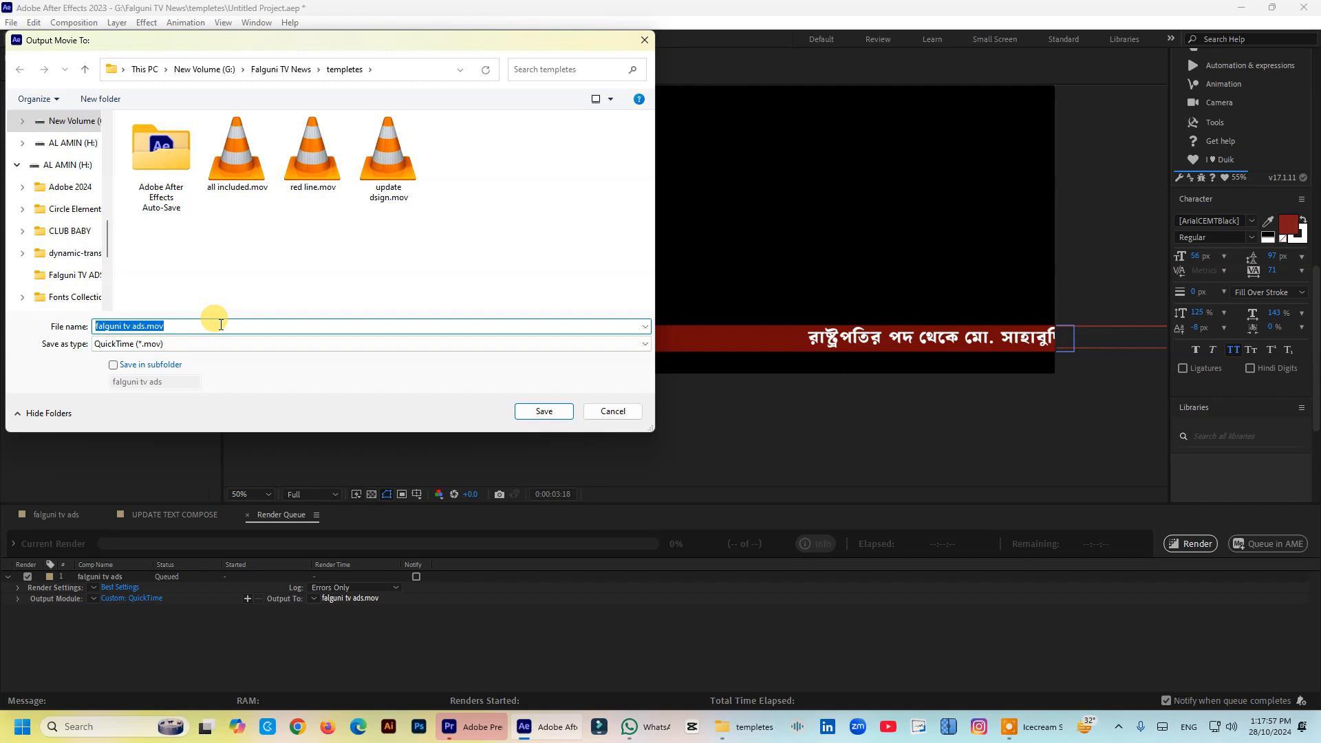
pyautogui.write('tr')
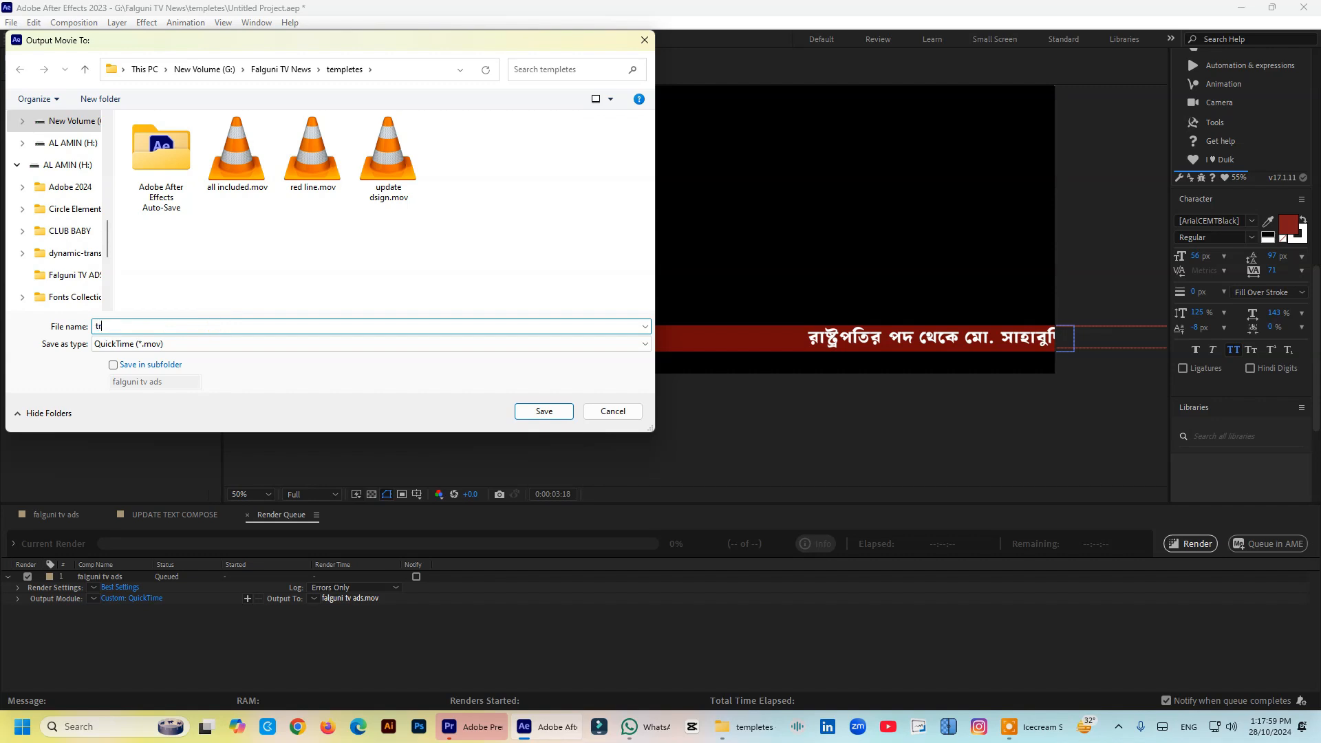
pyautogui.write('ansparent vi')
pyautogui.write('deo')
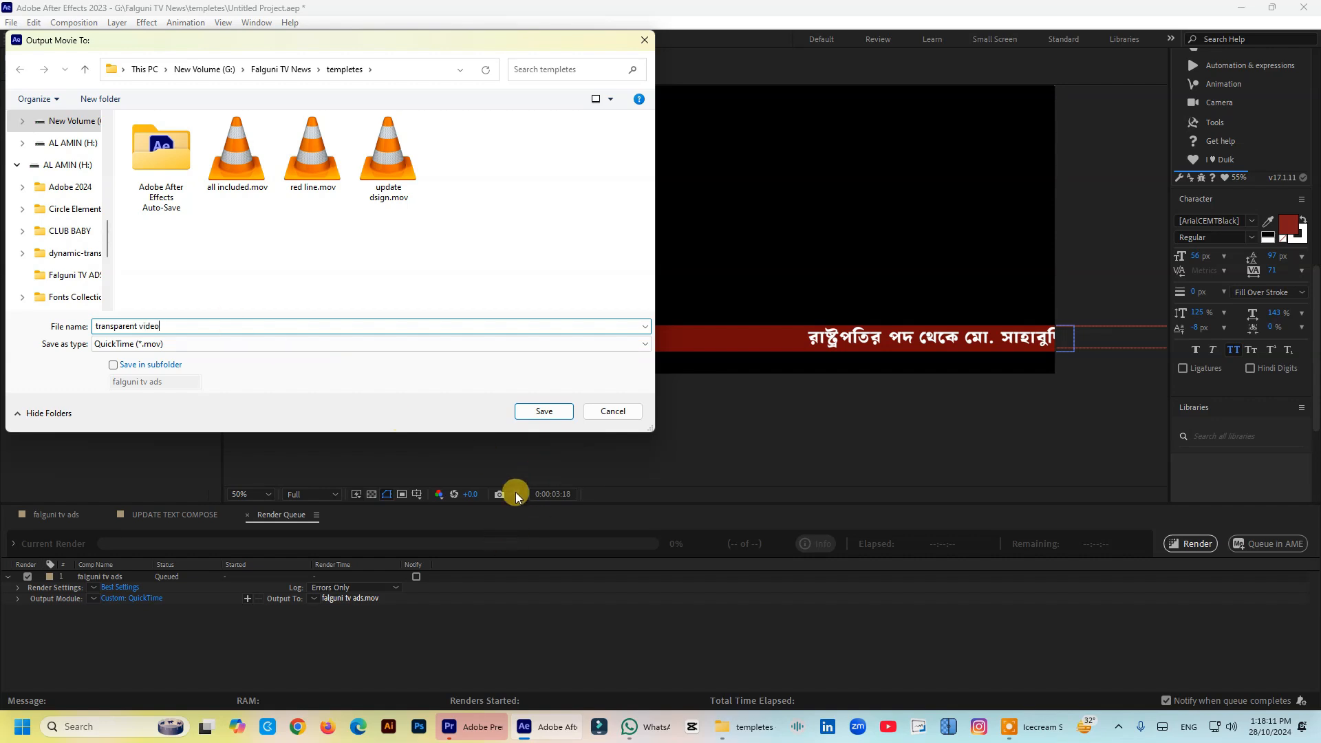
pyautogui.click(544, 412)
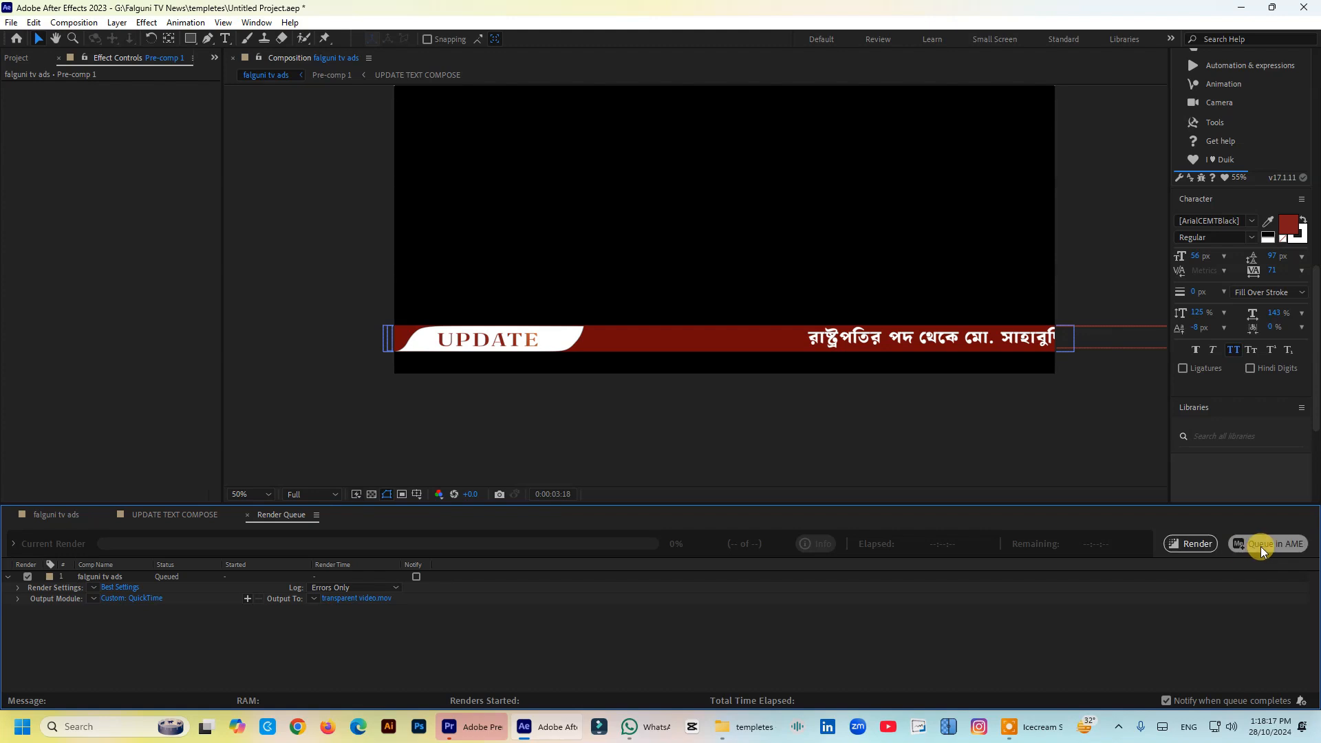
pyautogui.click(1193, 548)
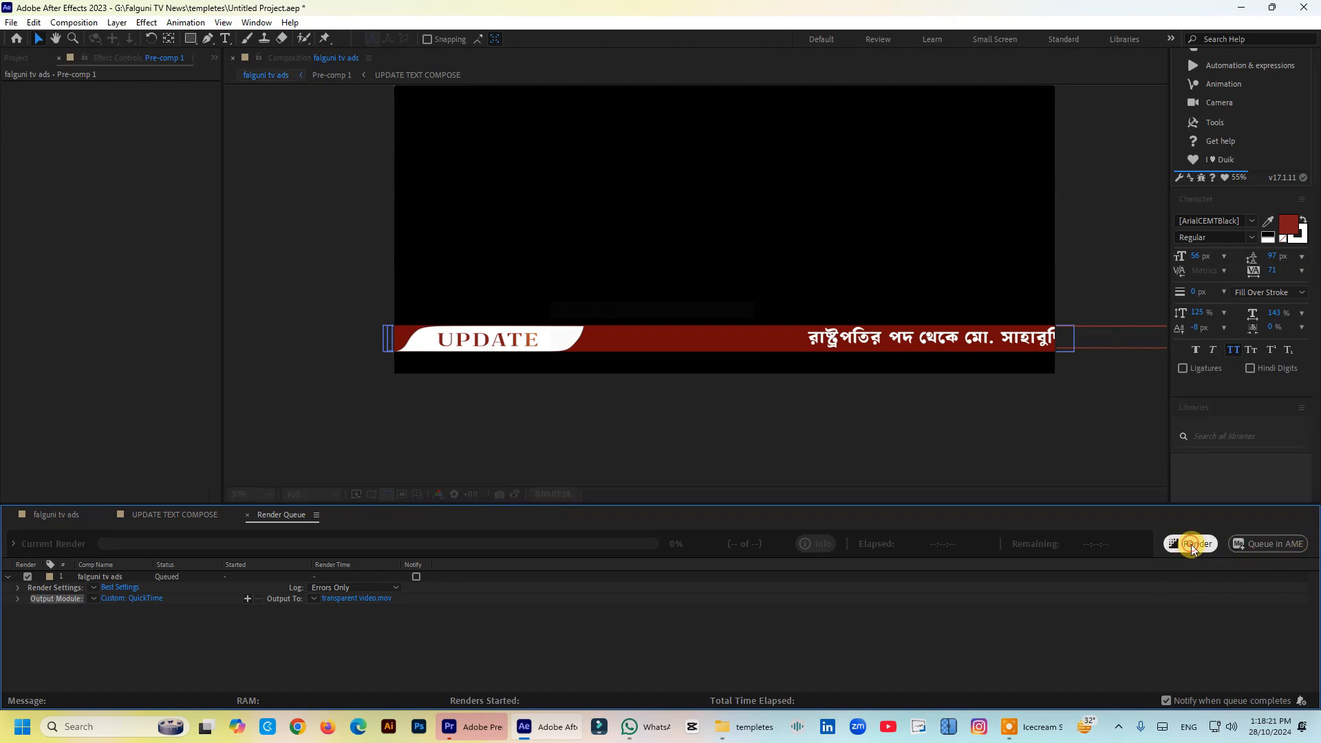